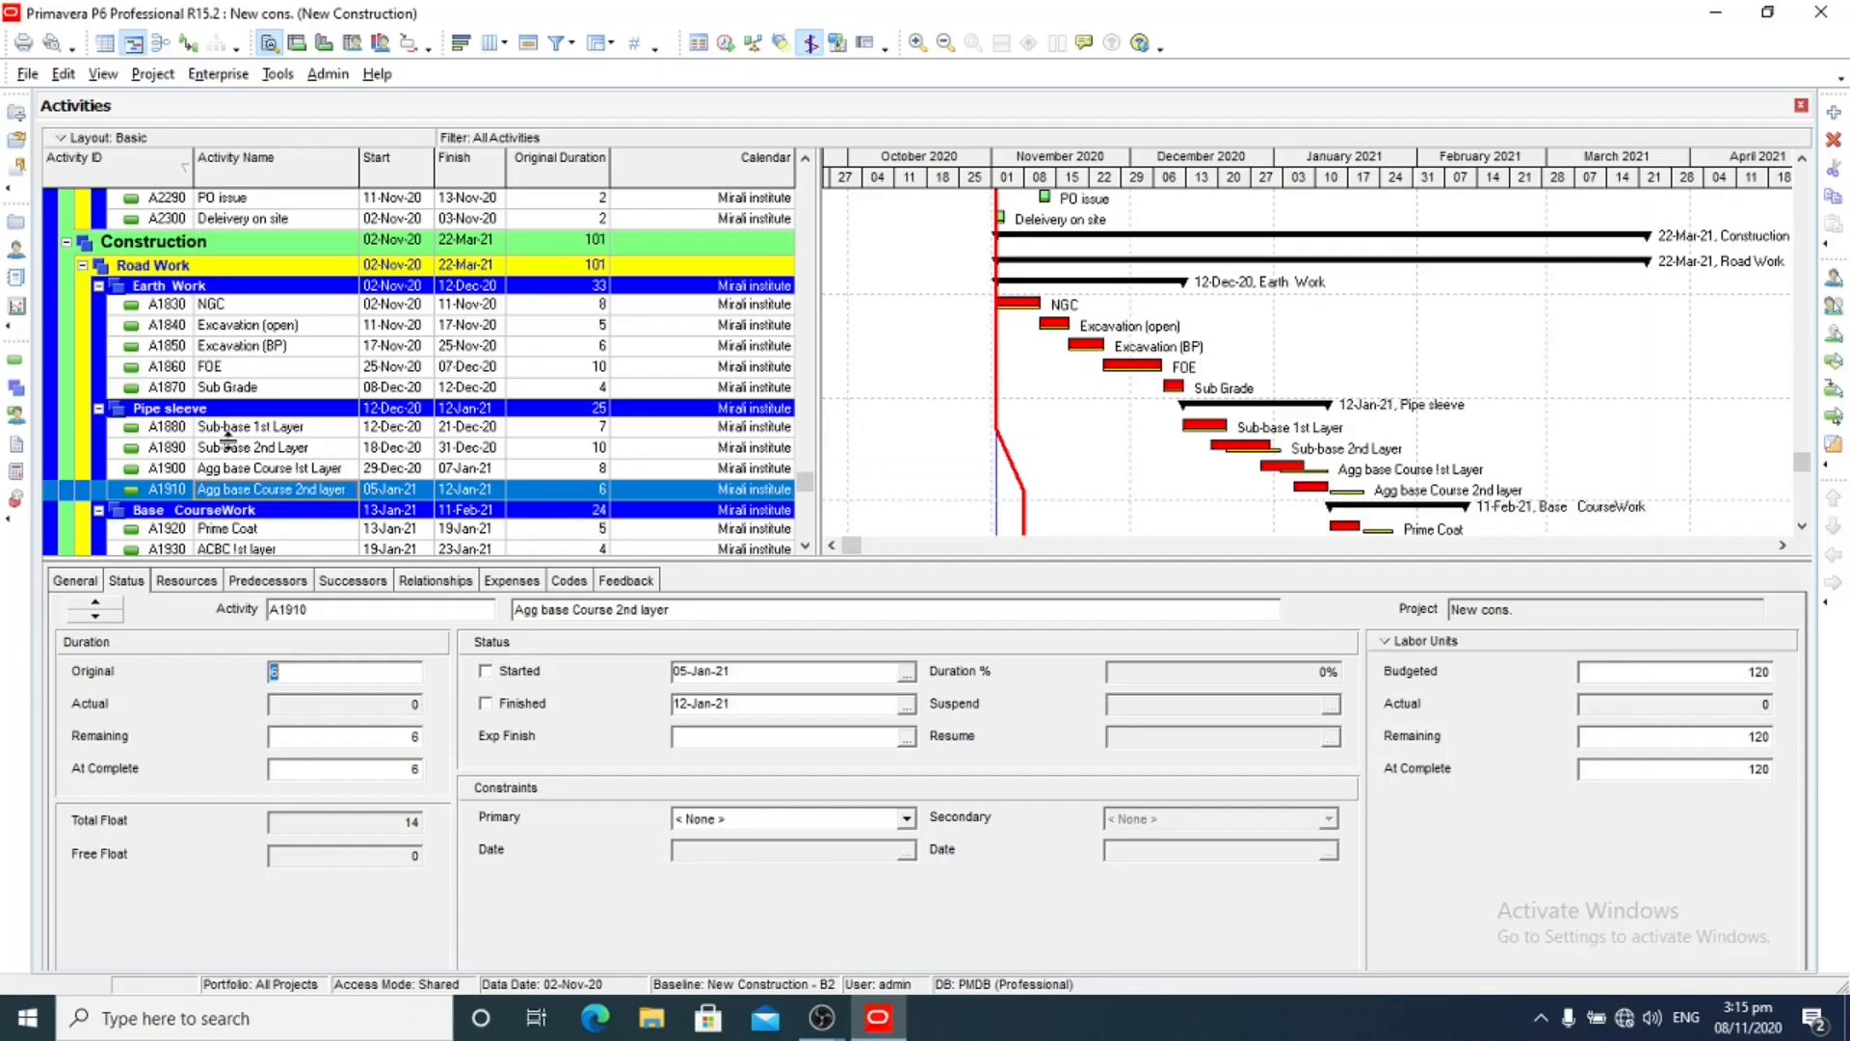
Set the lag of the predecessor relationship from Sub-base 1st Layer to Sub-base 2nd Layer (A1890) to -2
{"action": "left_click", "coordinate": [230, 438]}
{"action": "left_click", "coordinate": [275, 449]}
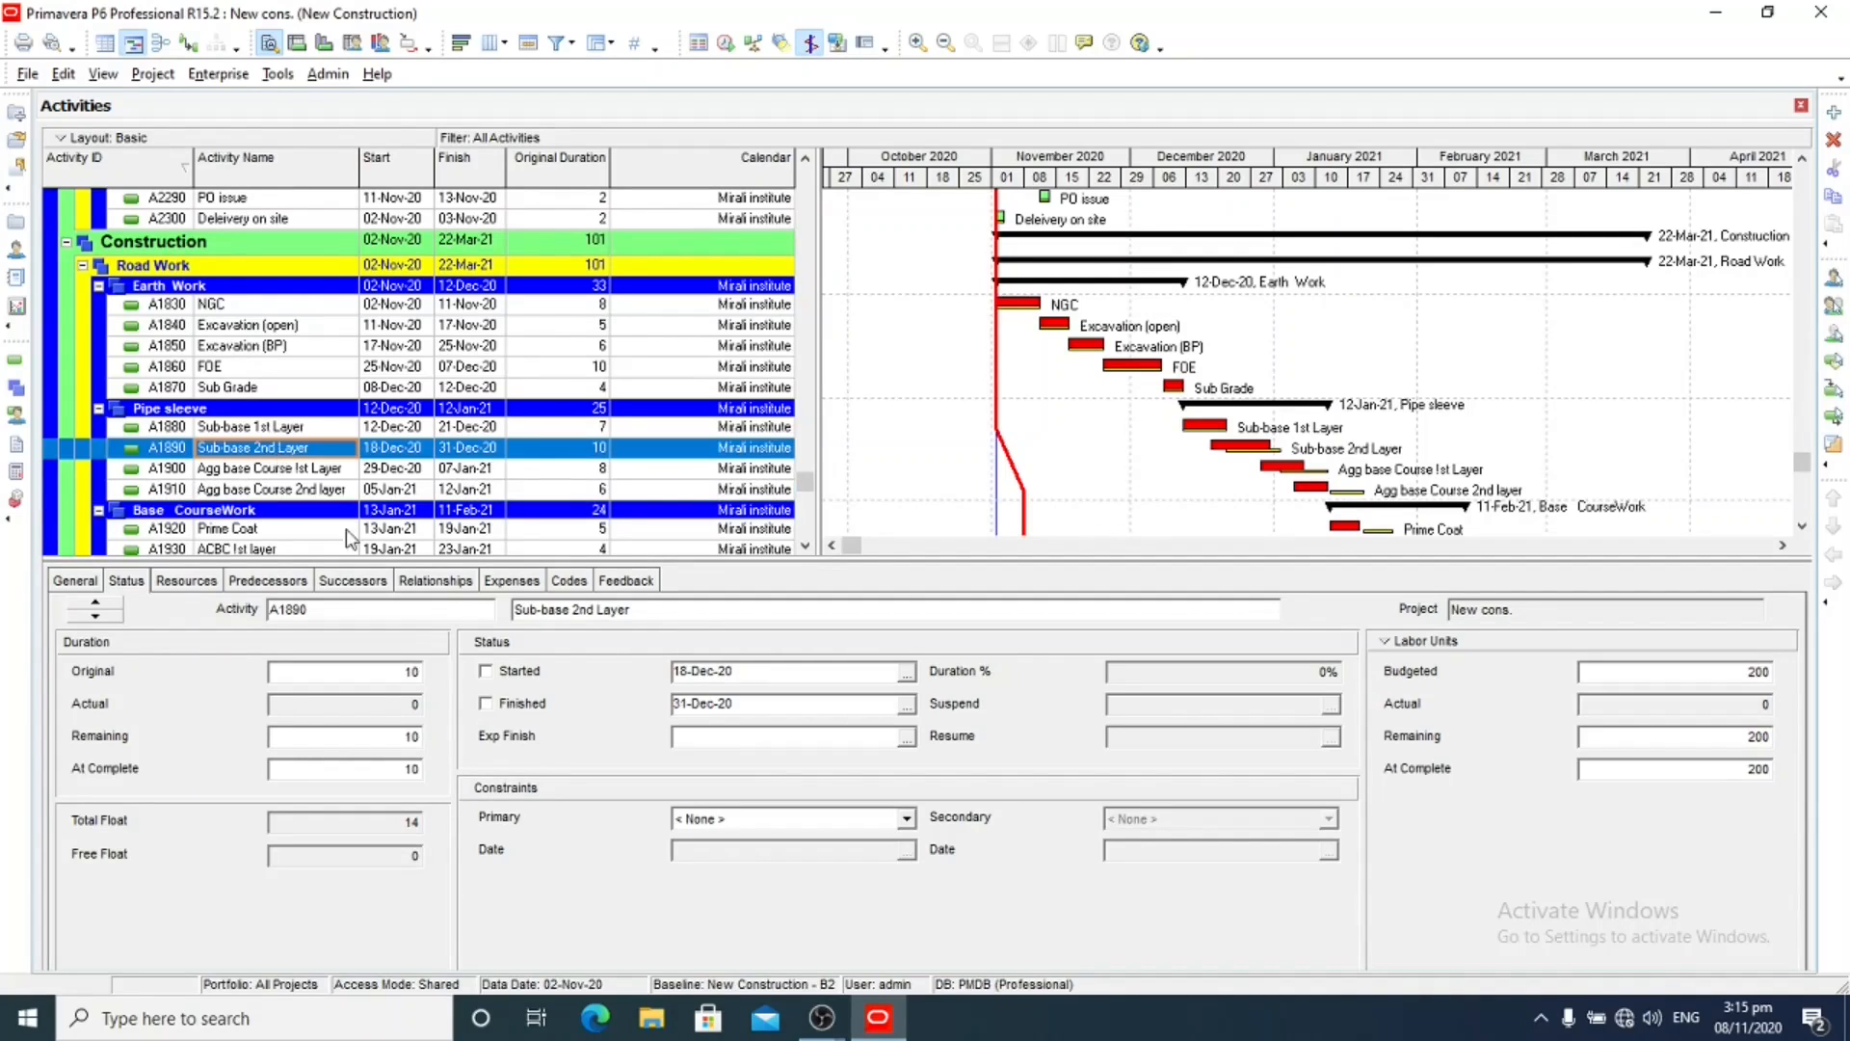
{"action": "left_click", "coordinate": [433, 582]}
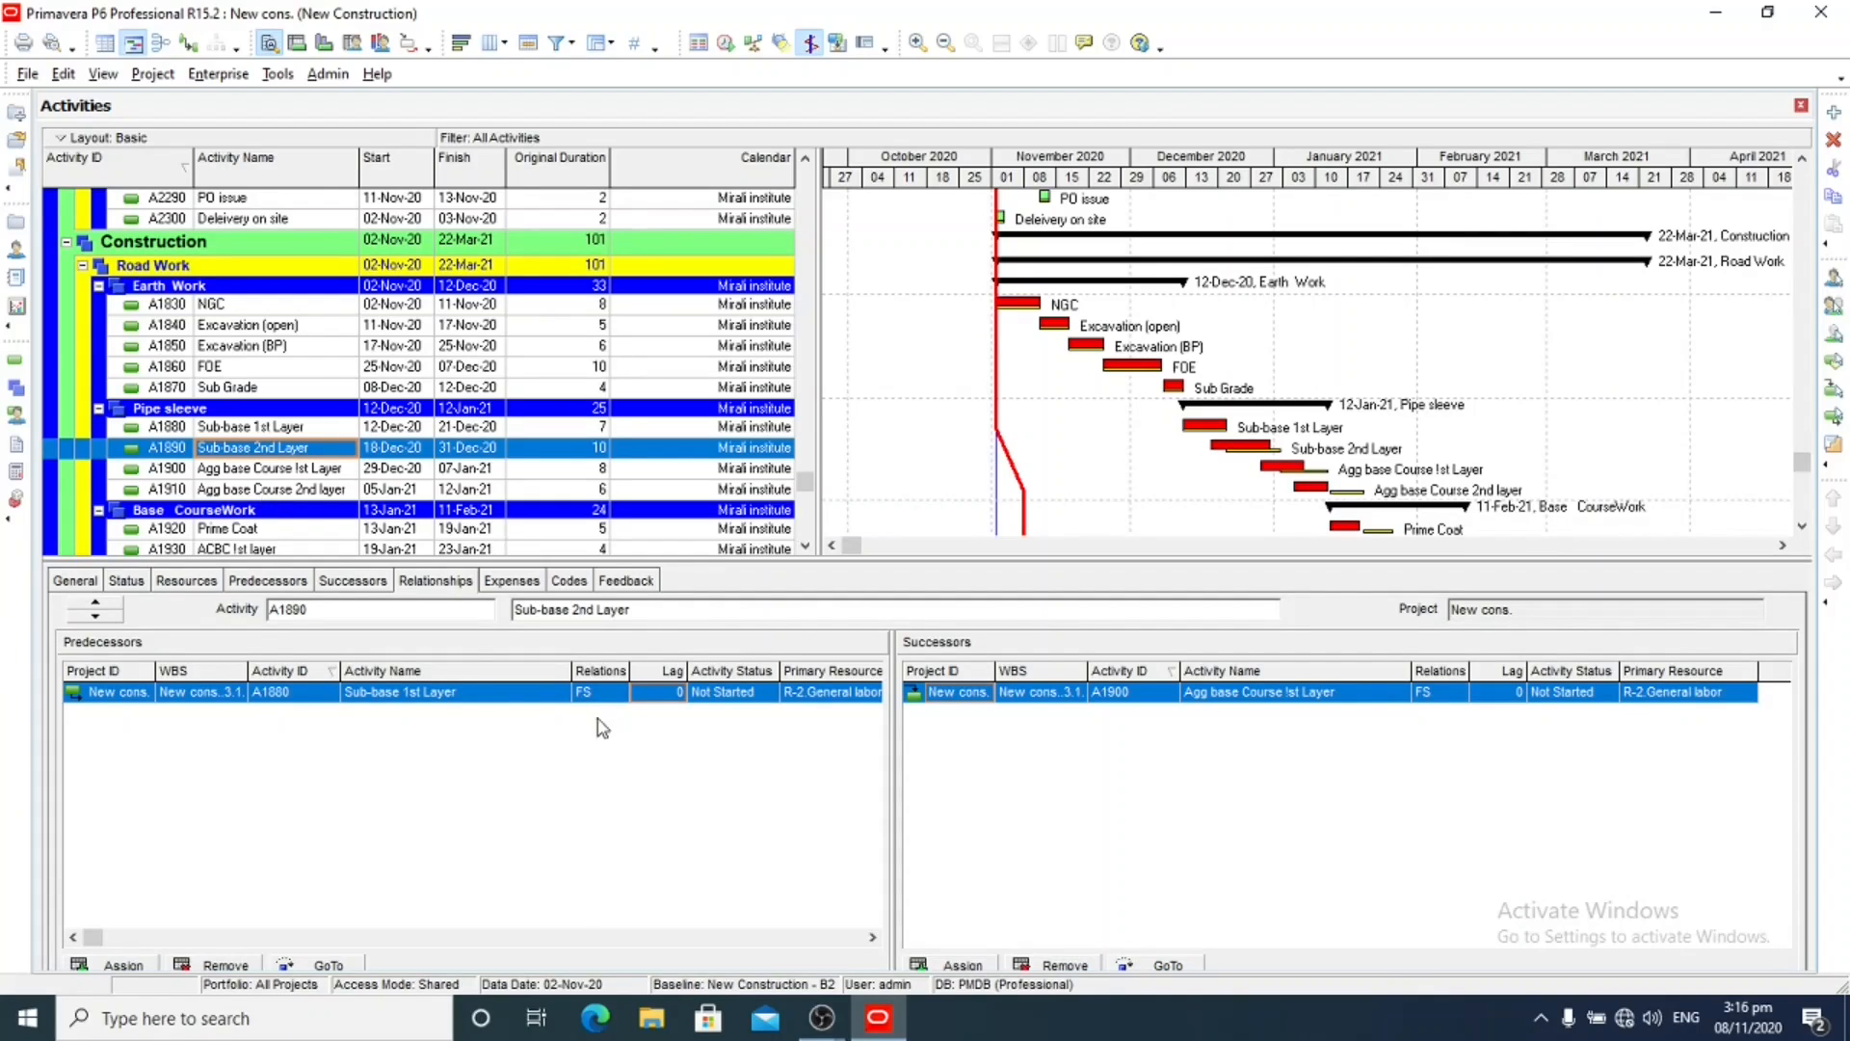
{"action": "left_click", "coordinate": [646, 691]}
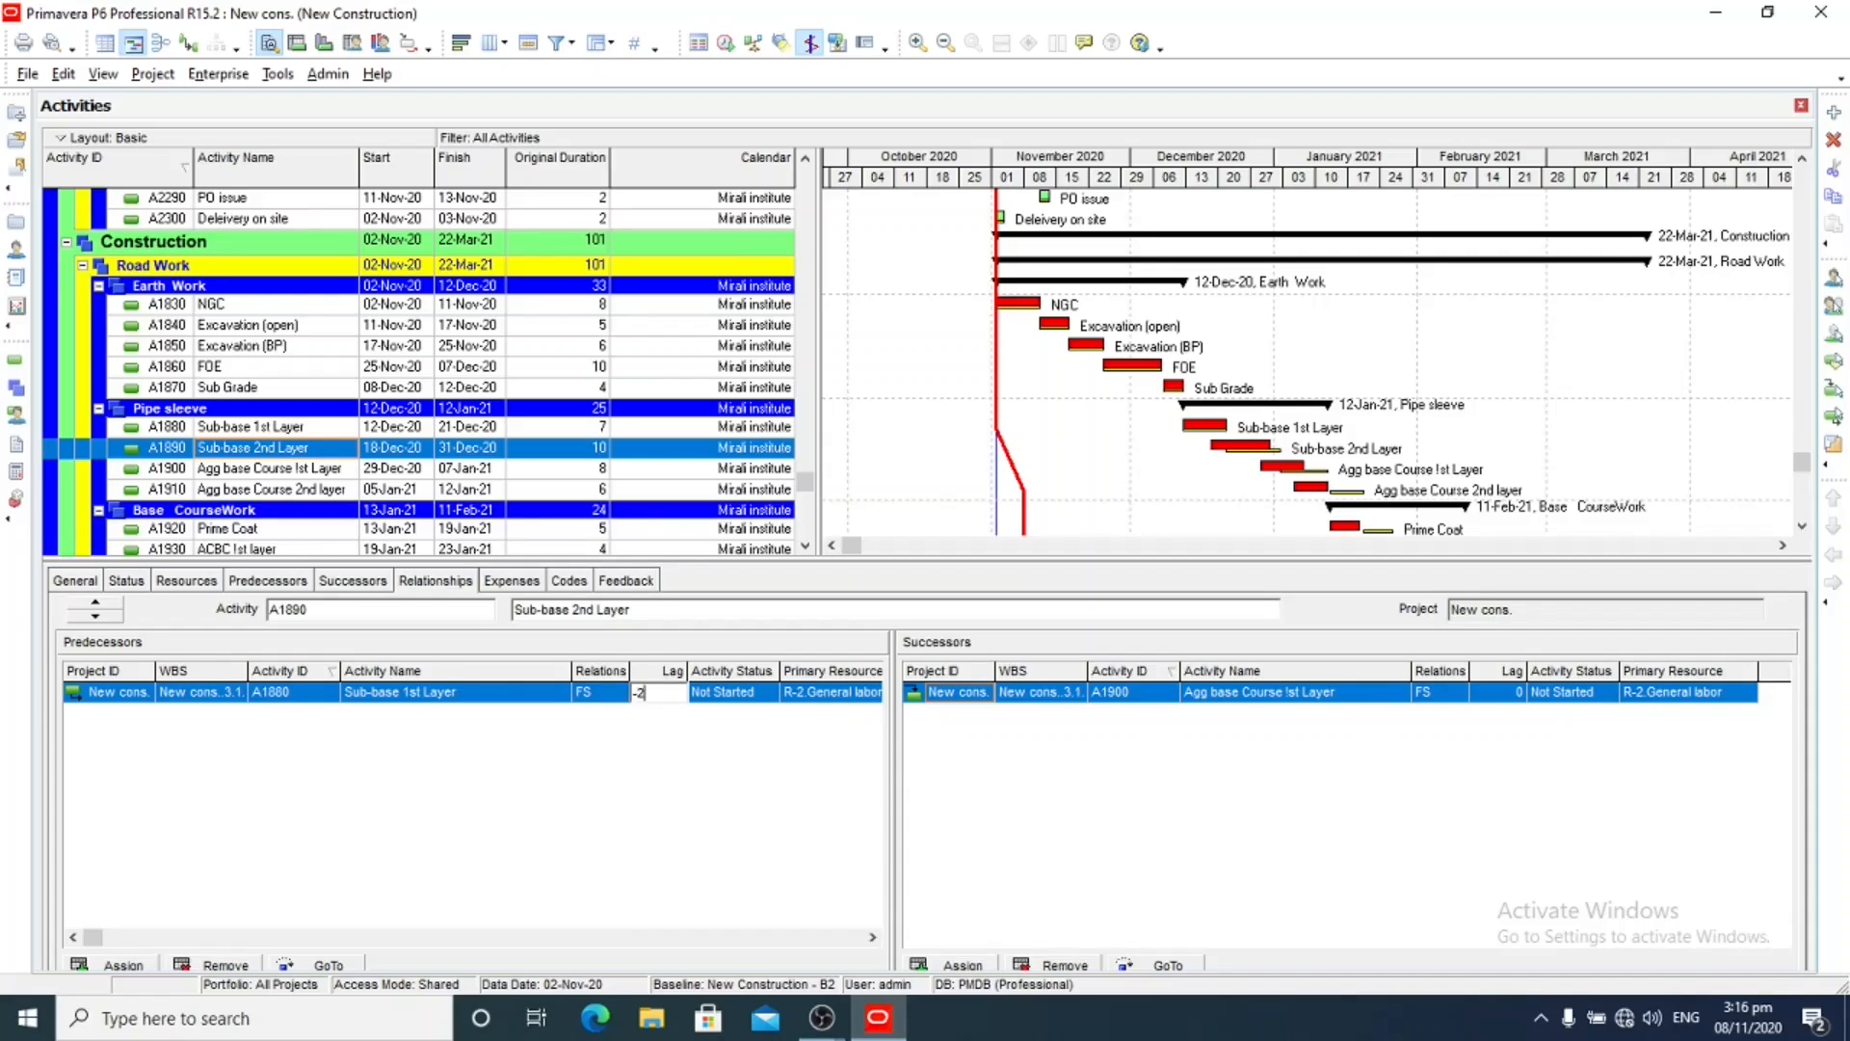
{"action": "type", "text": "-2"}
{"action": "key", "text": "Return"}
Set the predecessor lag of Agg base Course 1st Layer (A1900) to -2
{"action": "left_click", "coordinate": [228, 472]}
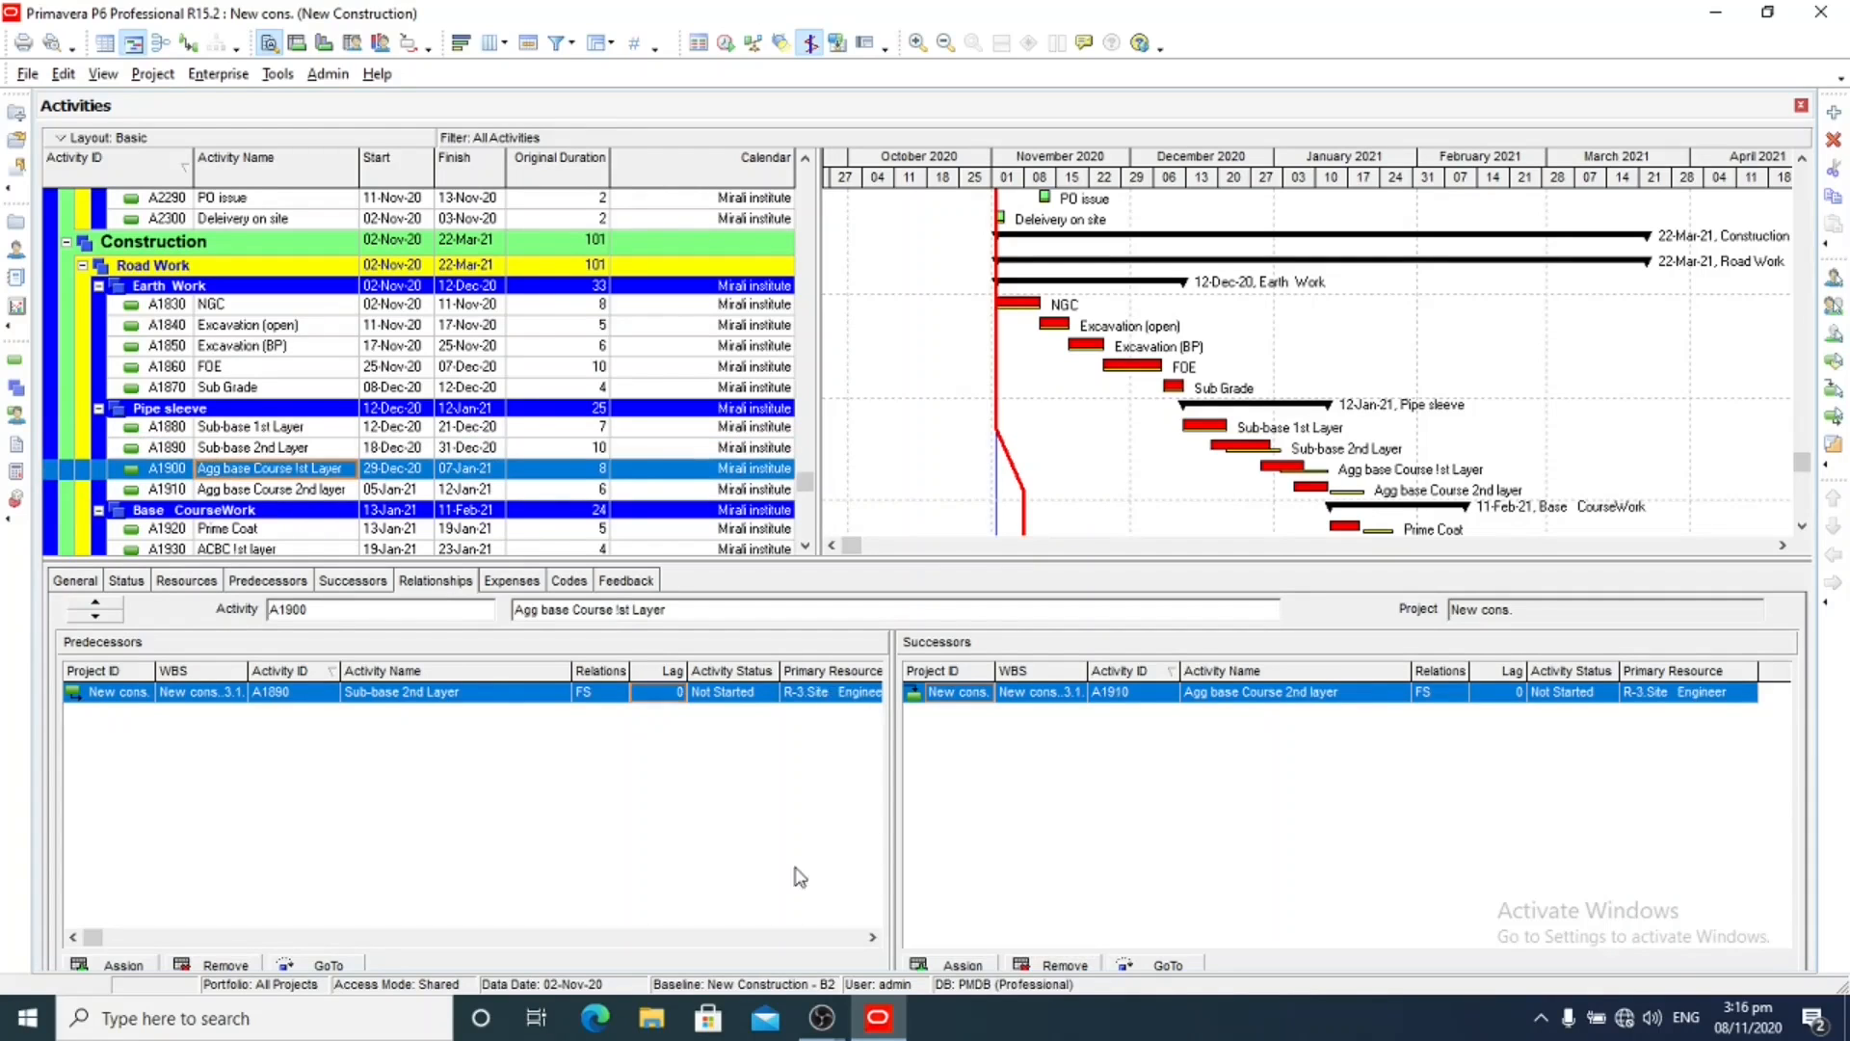
{"action": "left_click", "coordinate": [653, 692]}
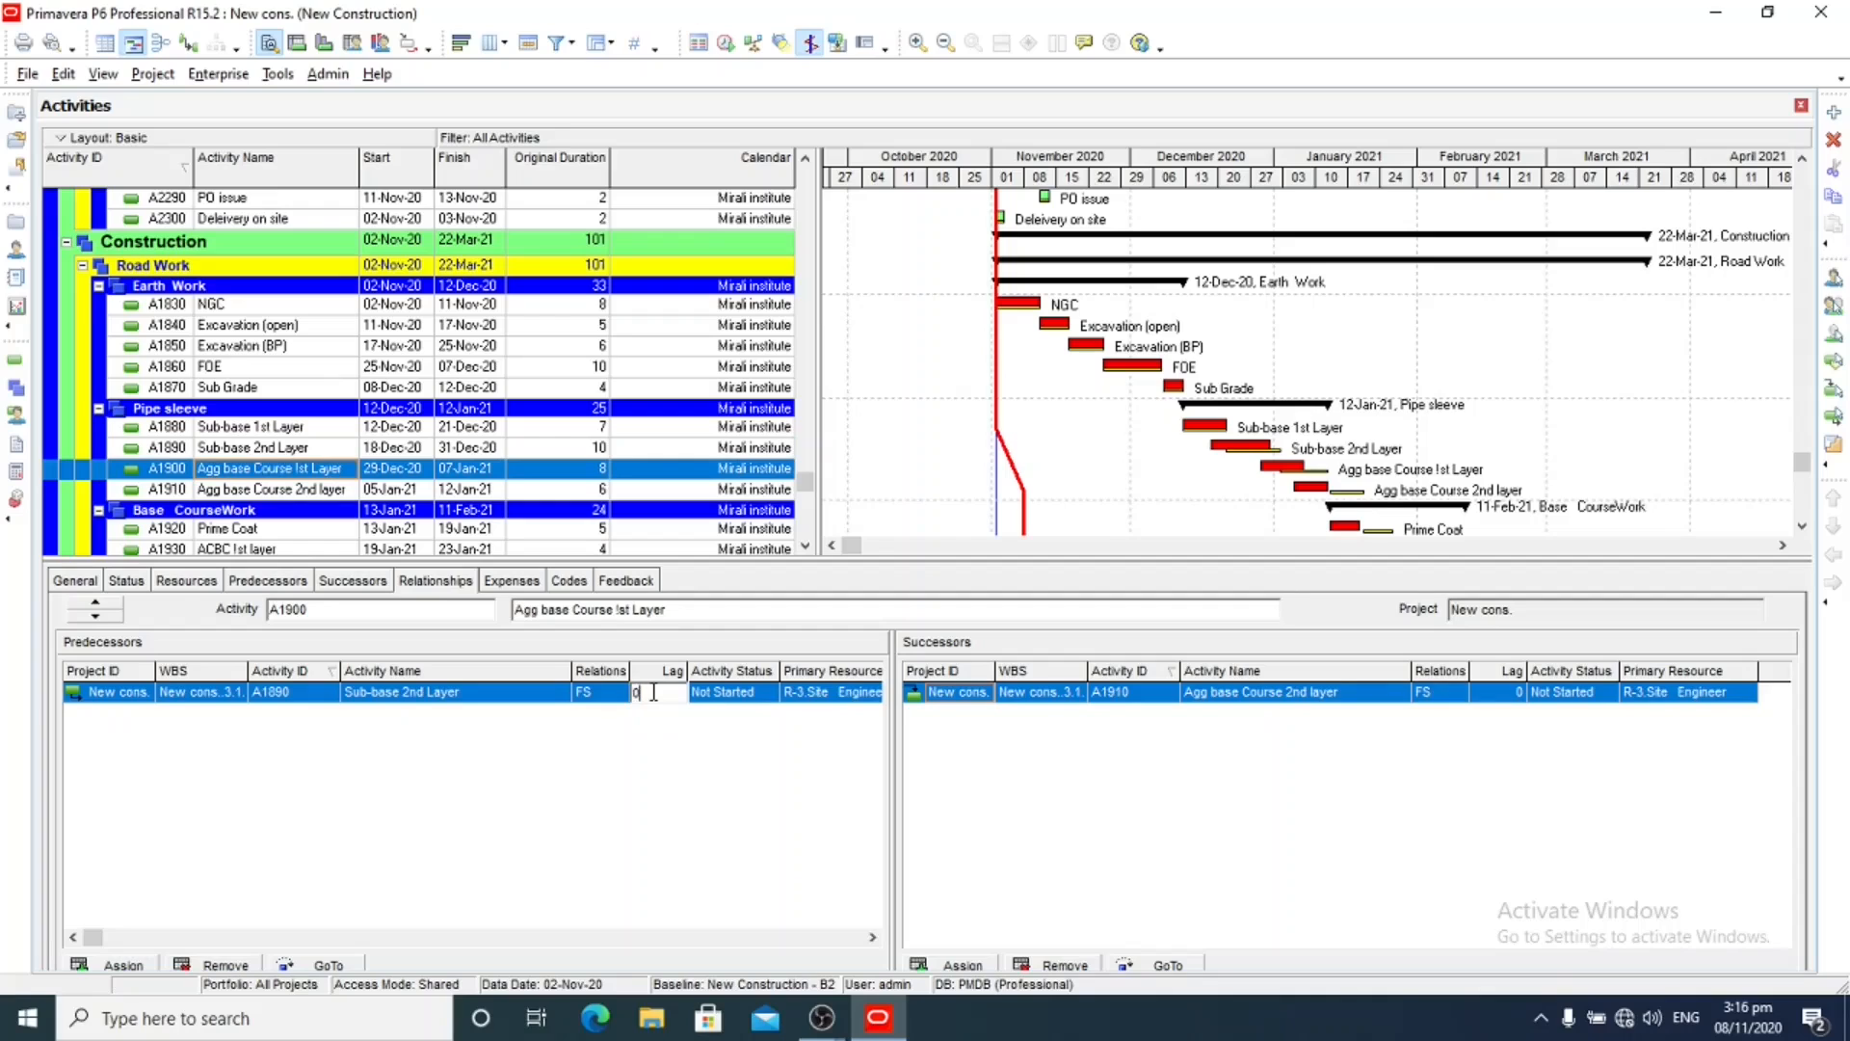
{"action": "type", "text": "-2"}
{"action": "key", "text": "Return"}
Set the predecessor lag of Agg base Course 2nd layer (A1910) to -2
{"action": "left_click", "coordinate": [311, 489]}
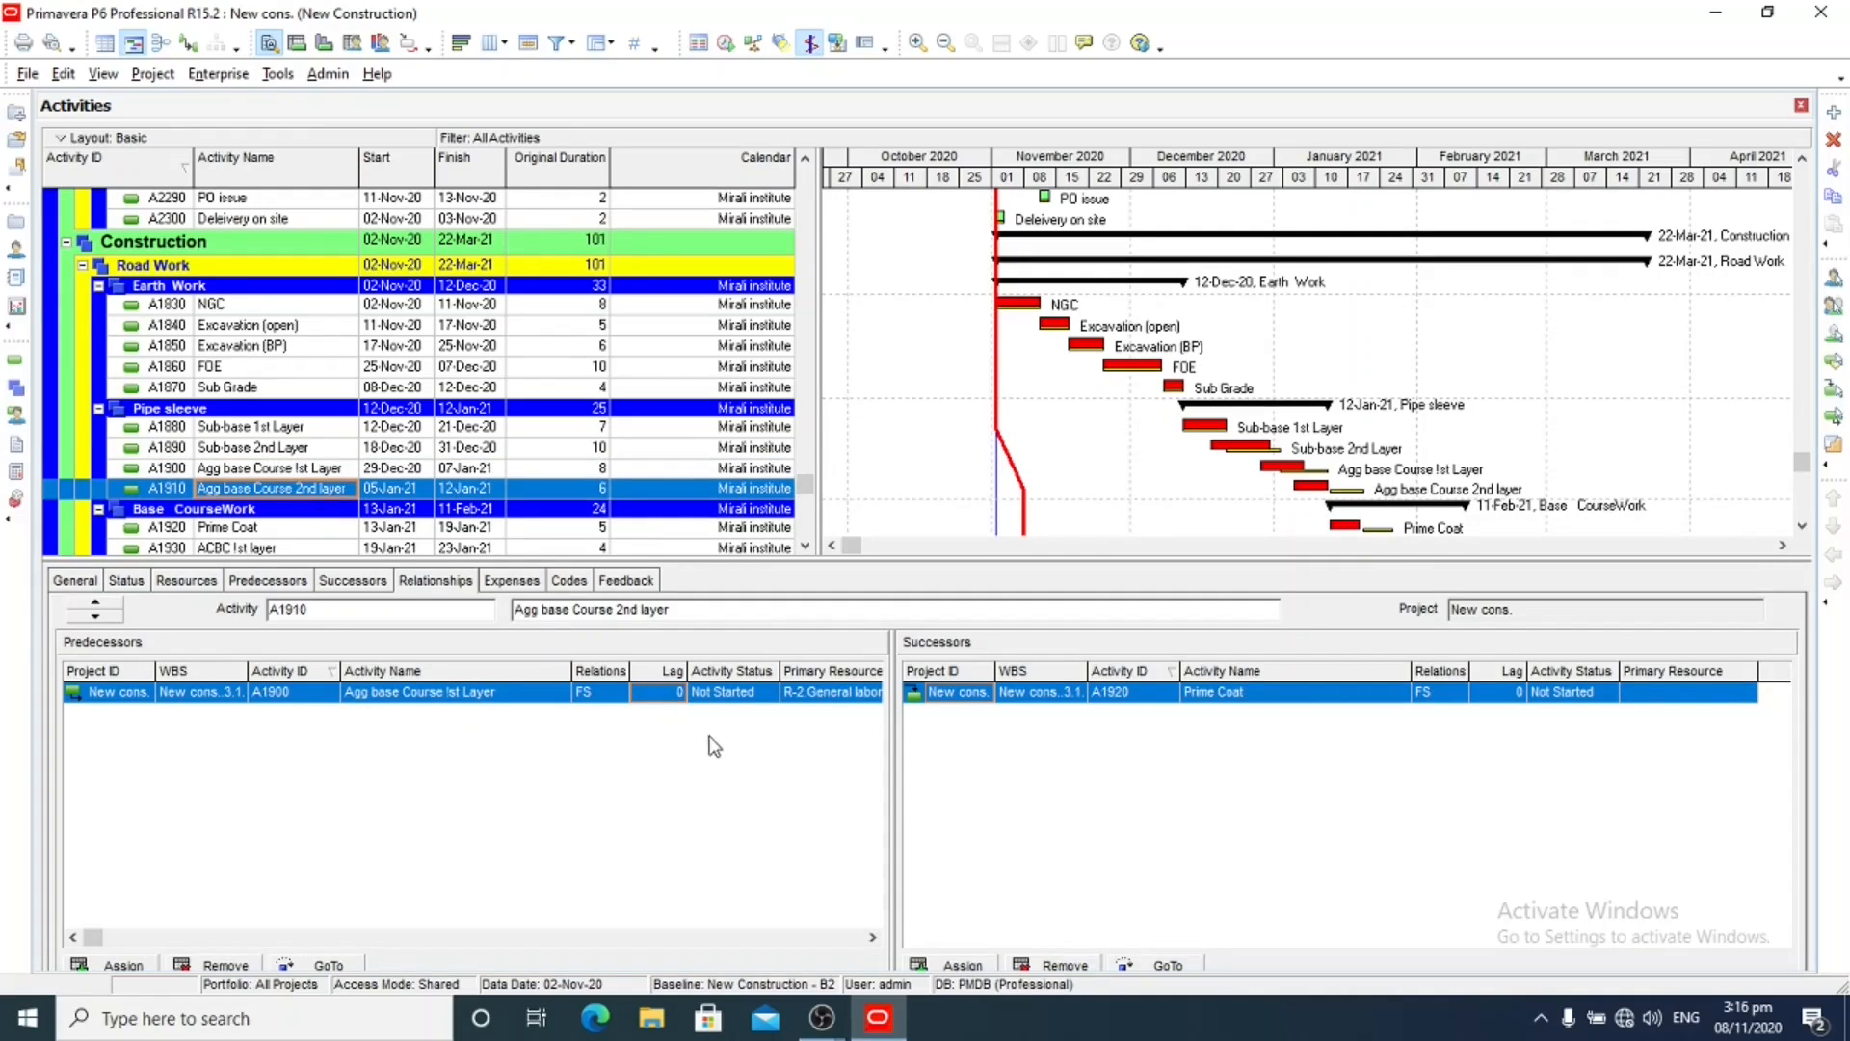
{"action": "left_click", "coordinate": [671, 692]}
{"action": "type", "text": "-2"}
{"action": "key", "text": "Return"}
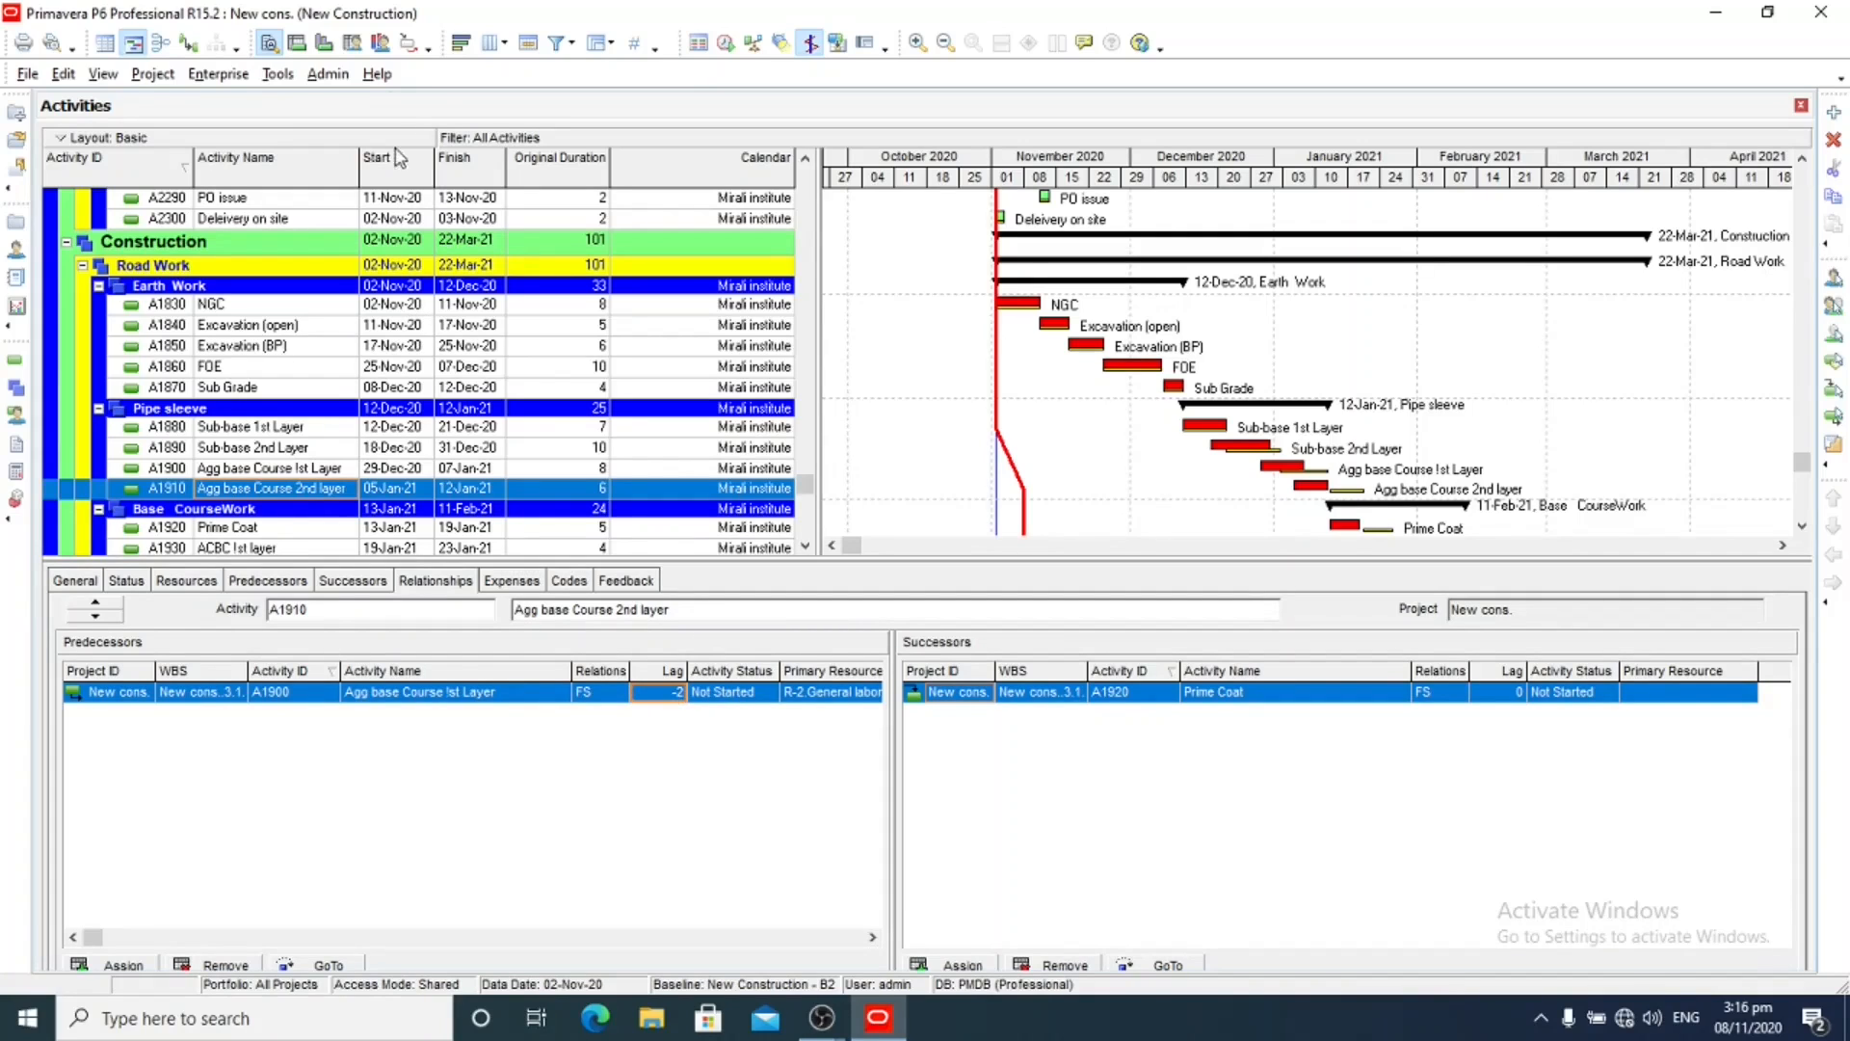
Display the resource usage profile and enable its Remaining Early and Remaining Late bars, both by date and cumulative
{"action": "left_click", "coordinate": [383, 46]}
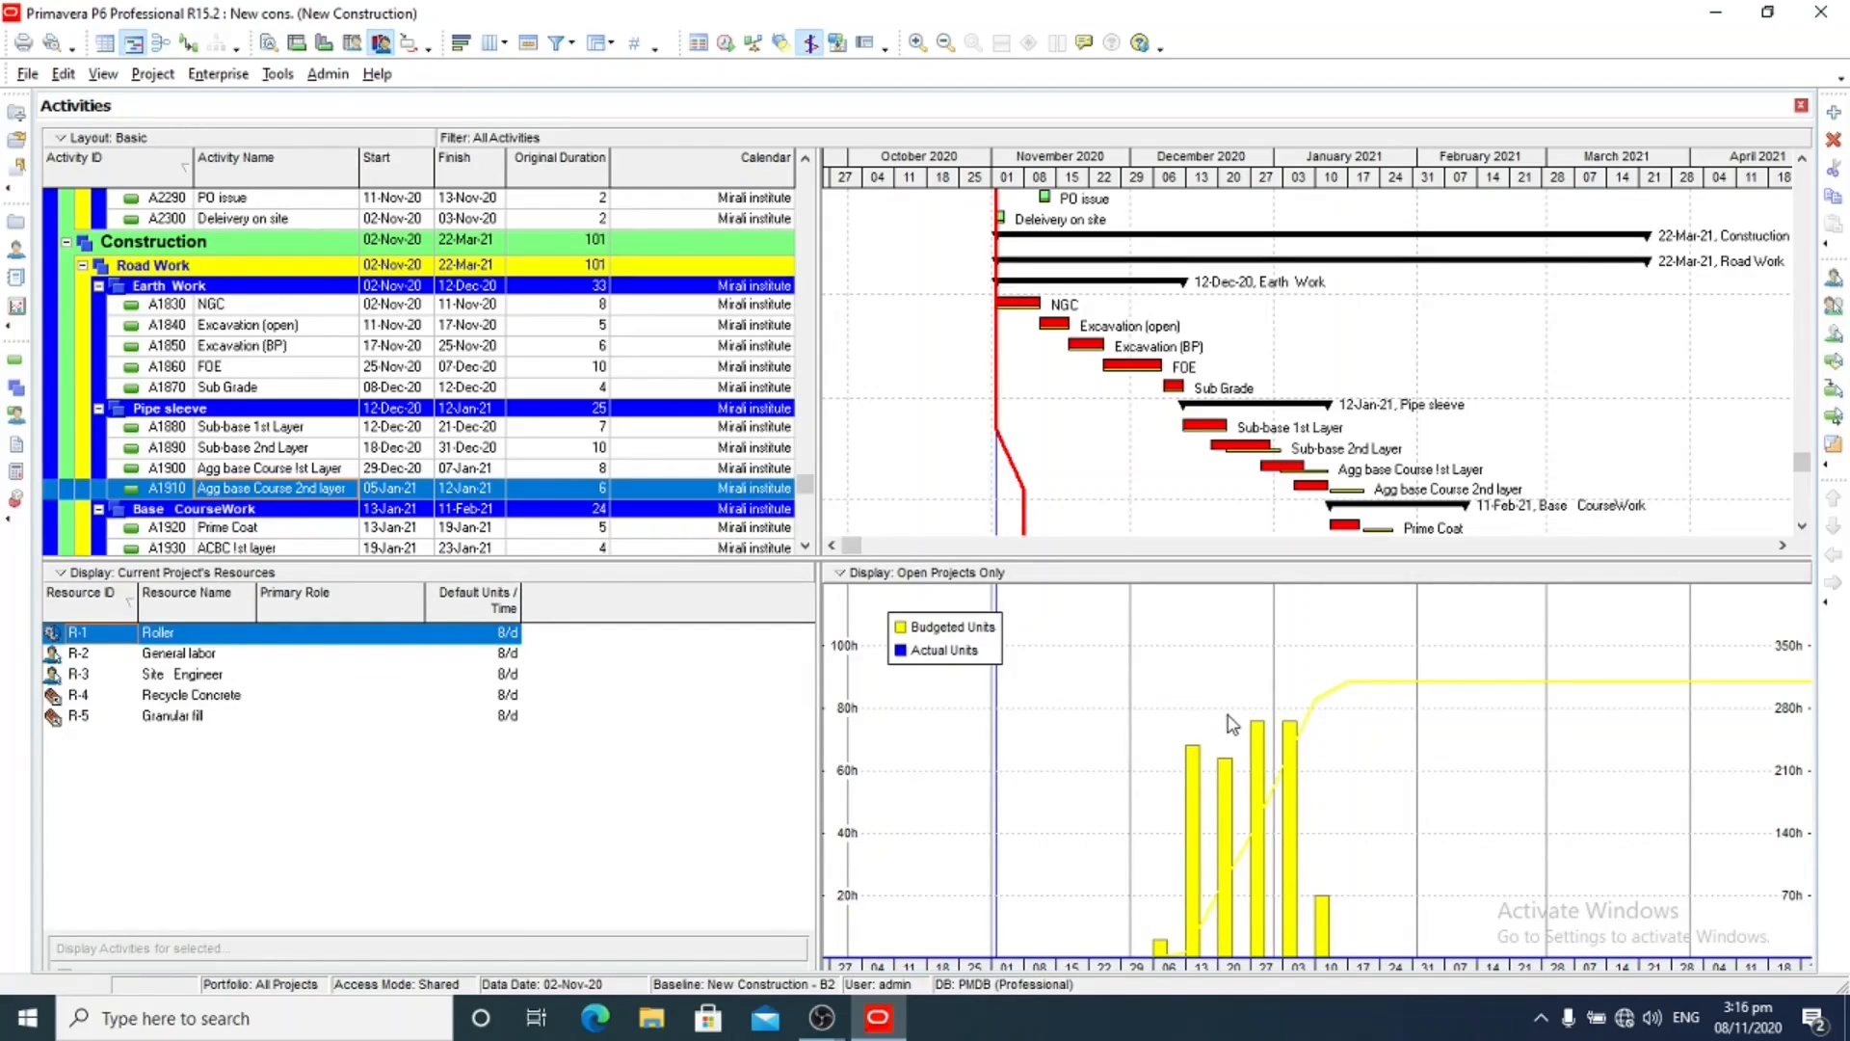
{"action": "right_click", "coordinate": [1235, 679]}
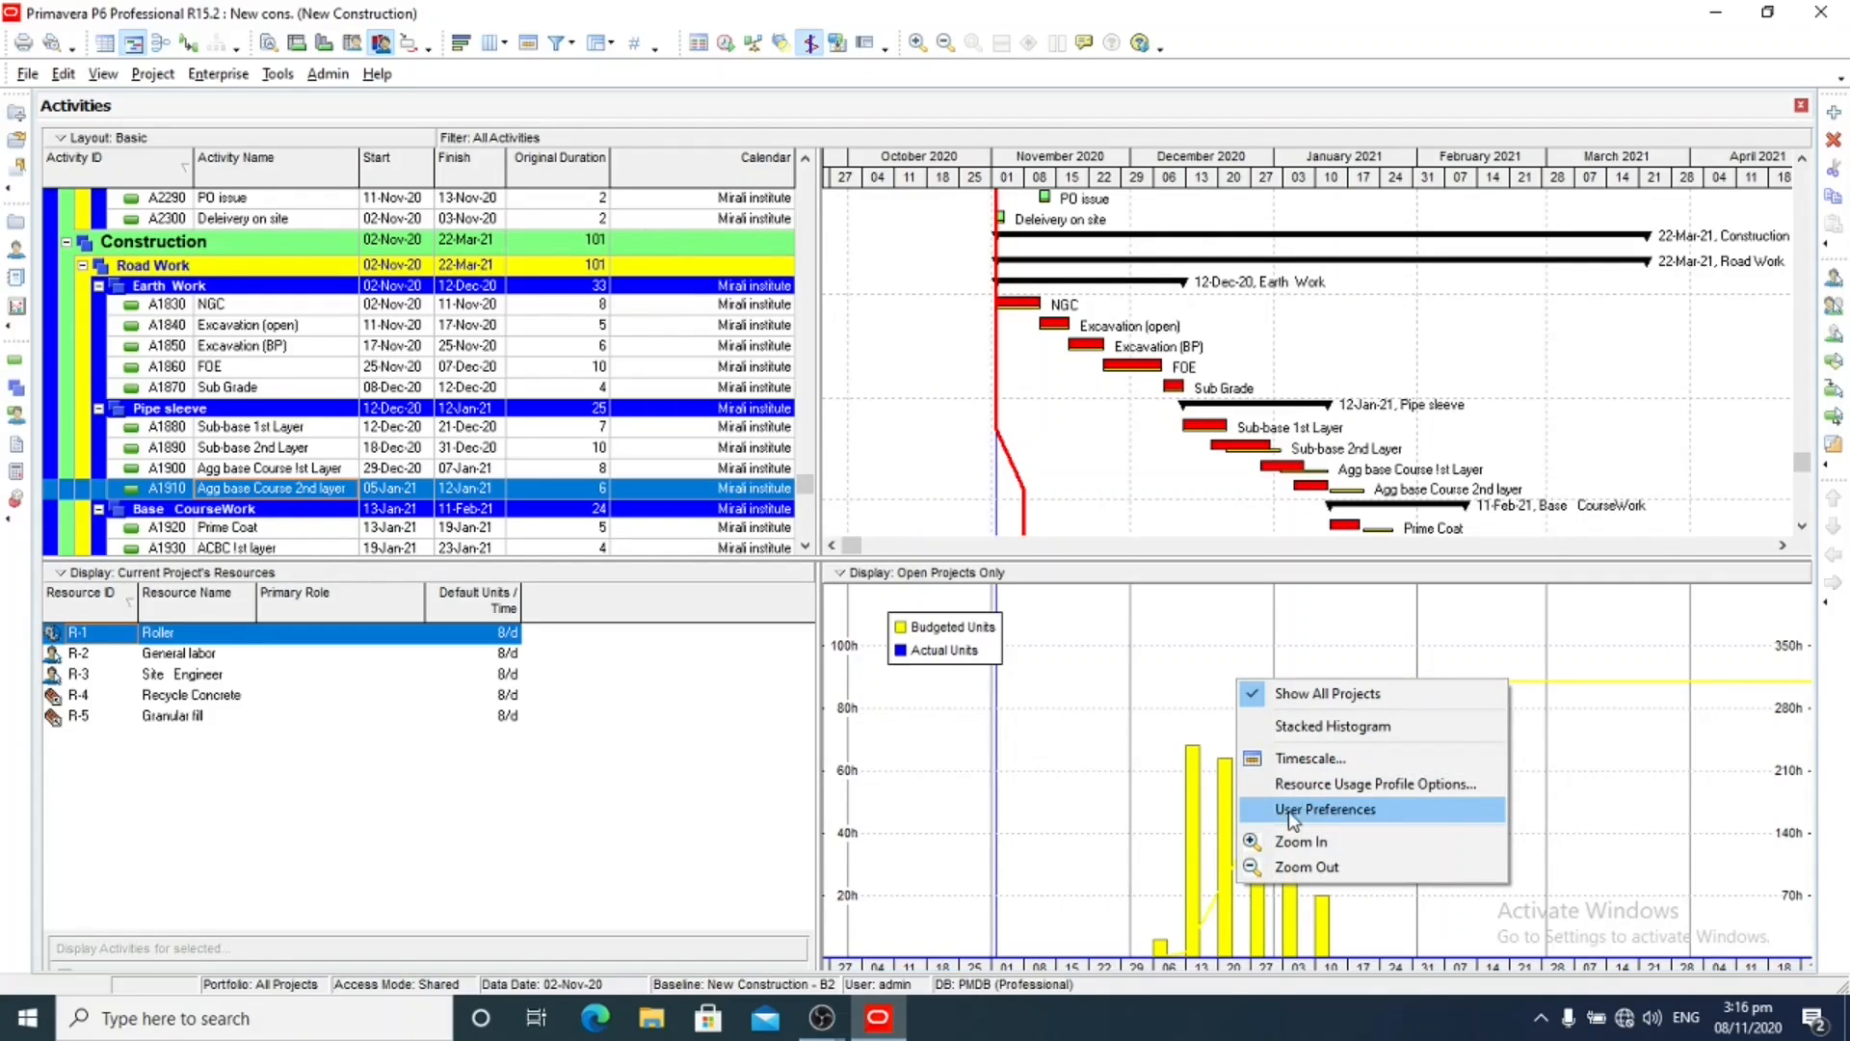
{"action": "left_click", "coordinate": [1310, 784]}
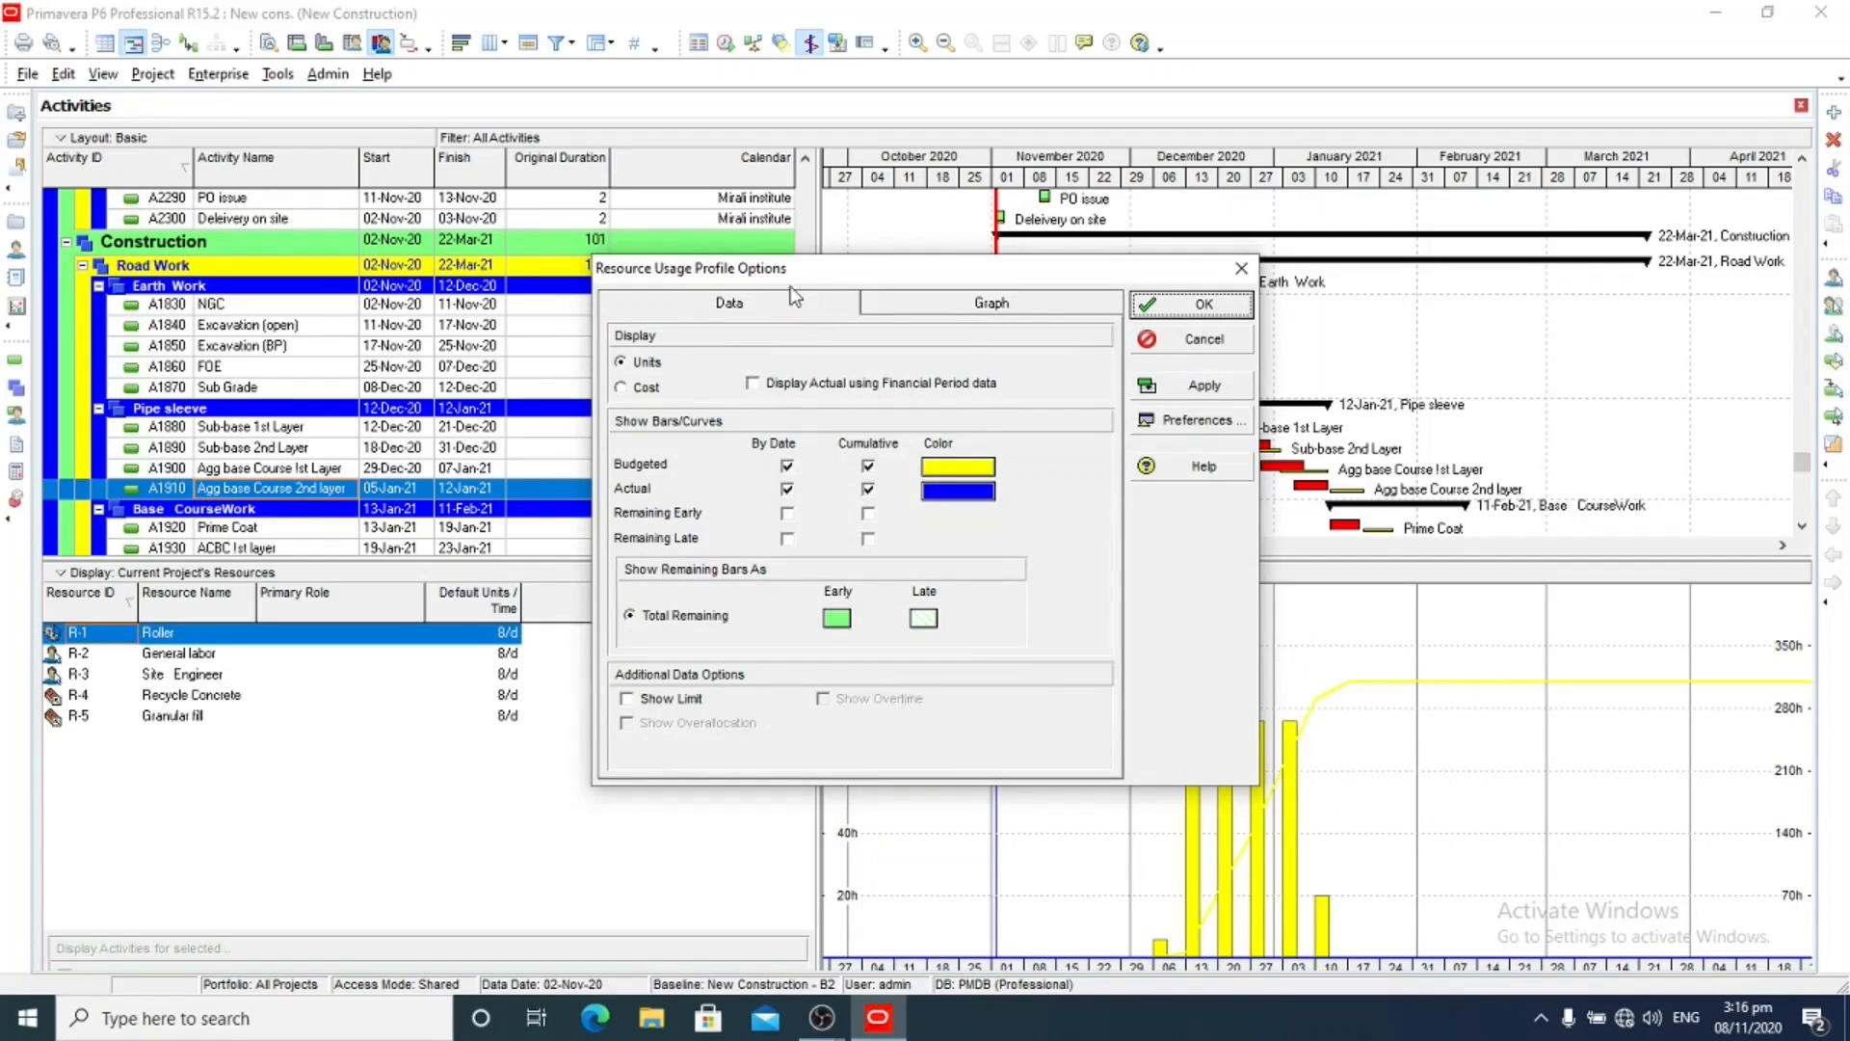
{"action": "left_click", "coordinate": [787, 513]}
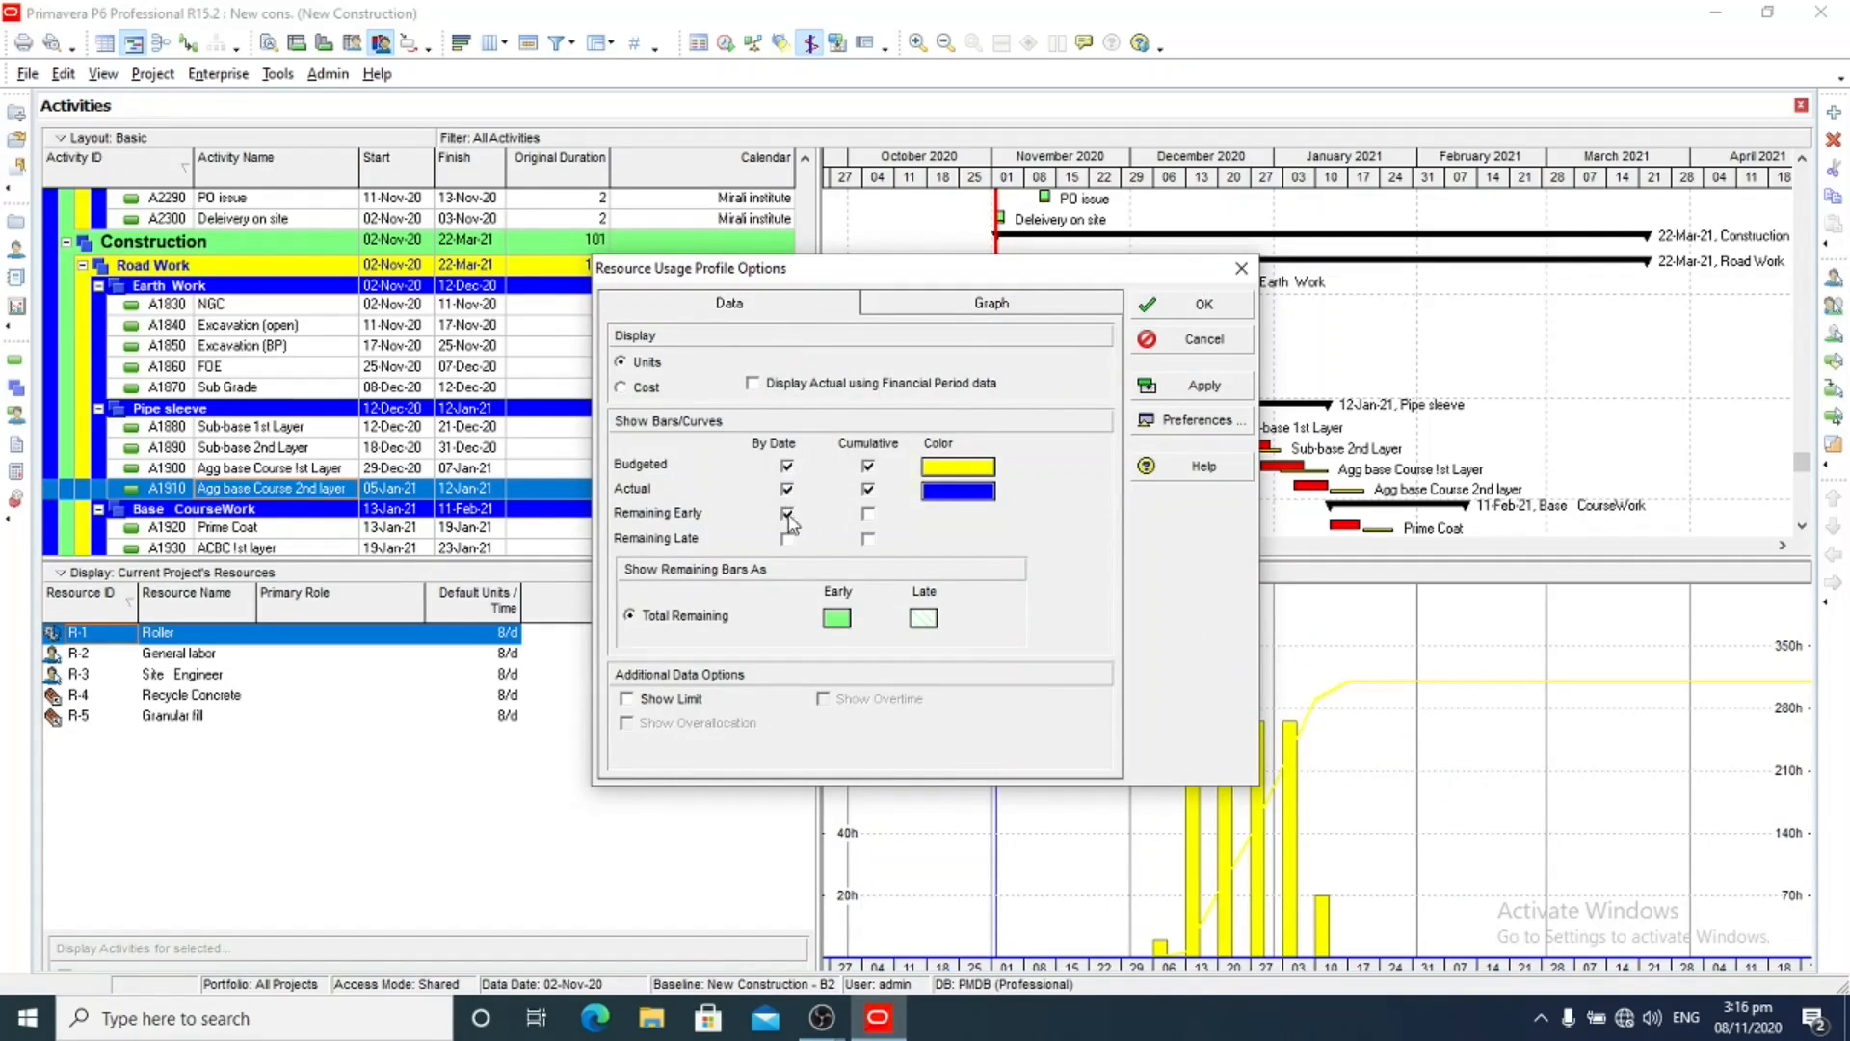
{"action": "left_click", "coordinate": [867, 513]}
{"action": "left_click", "coordinate": [788, 538]}
{"action": "left_click", "coordinate": [867, 538]}
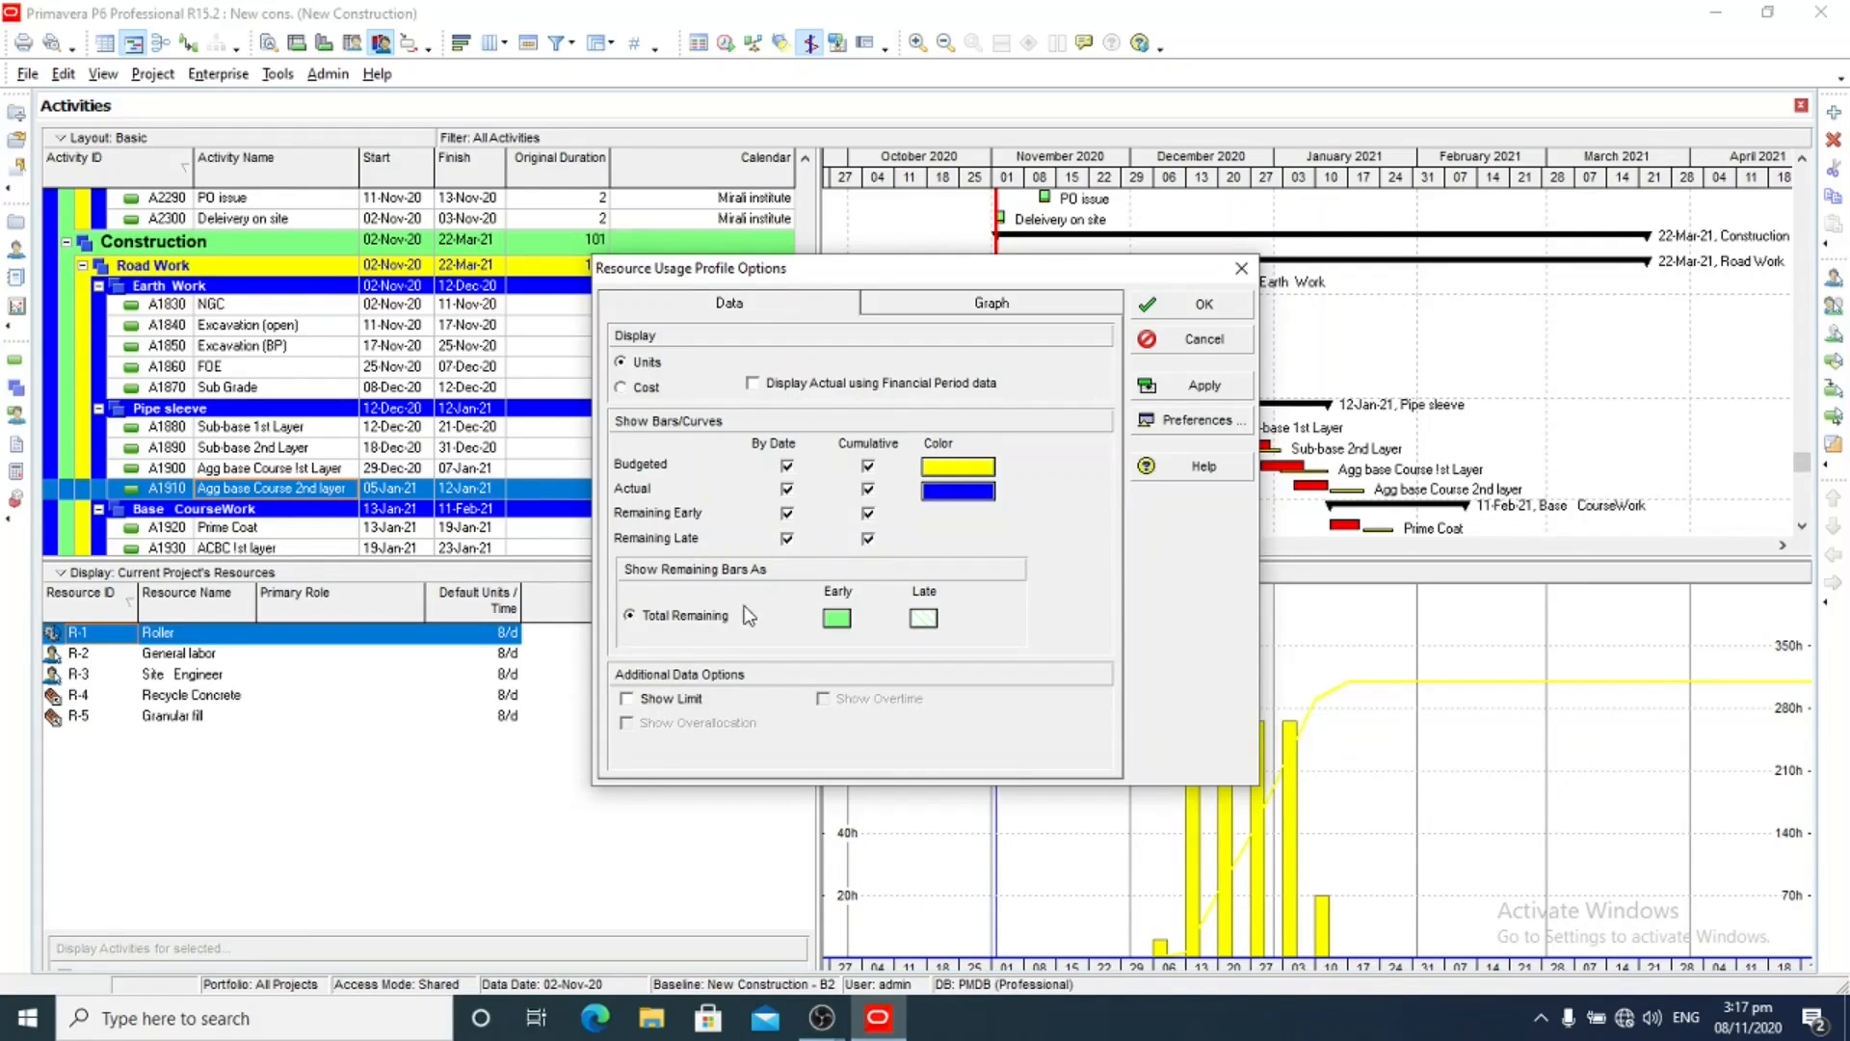
Enable Show Limit and Show Overallocation for the resource usage profile and apply the options
{"action": "left_click", "coordinate": [627, 698]}
{"action": "left_click", "coordinate": [629, 723]}
{"action": "left_click", "coordinate": [1192, 383]}
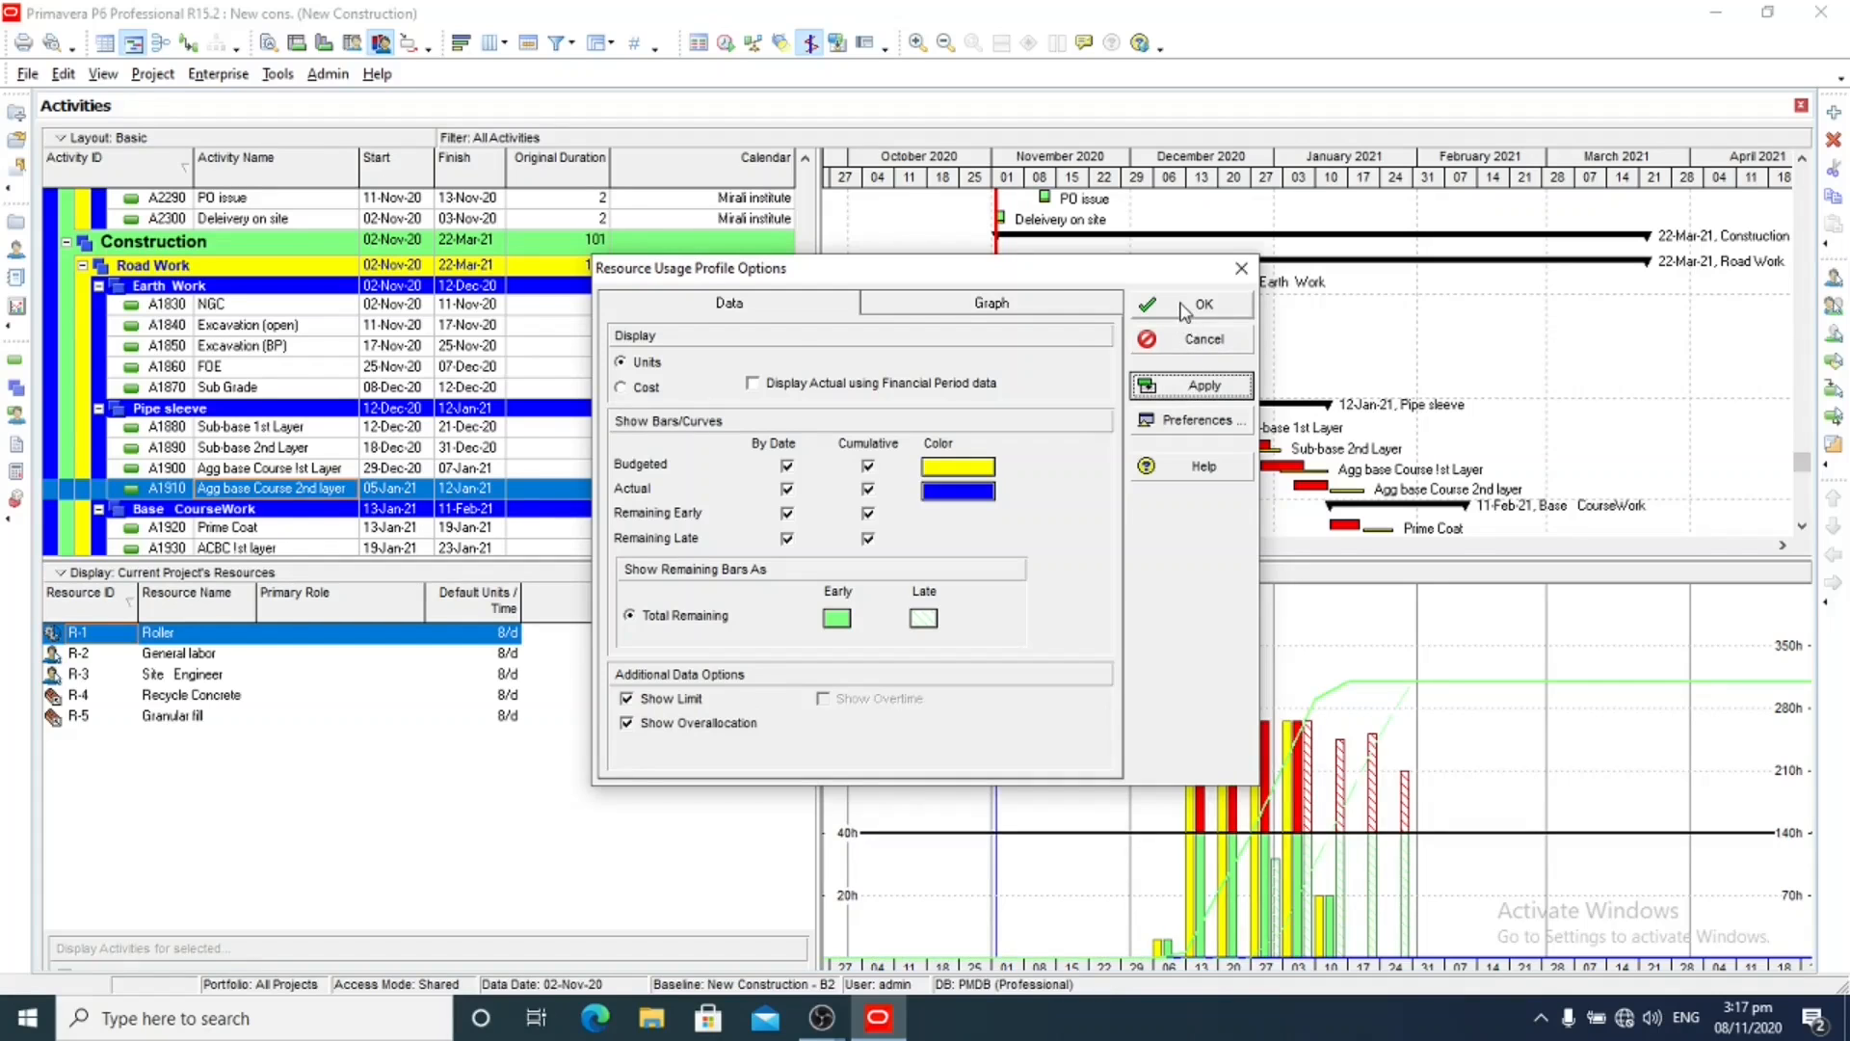
{"action": "left_click", "coordinate": [1190, 305]}
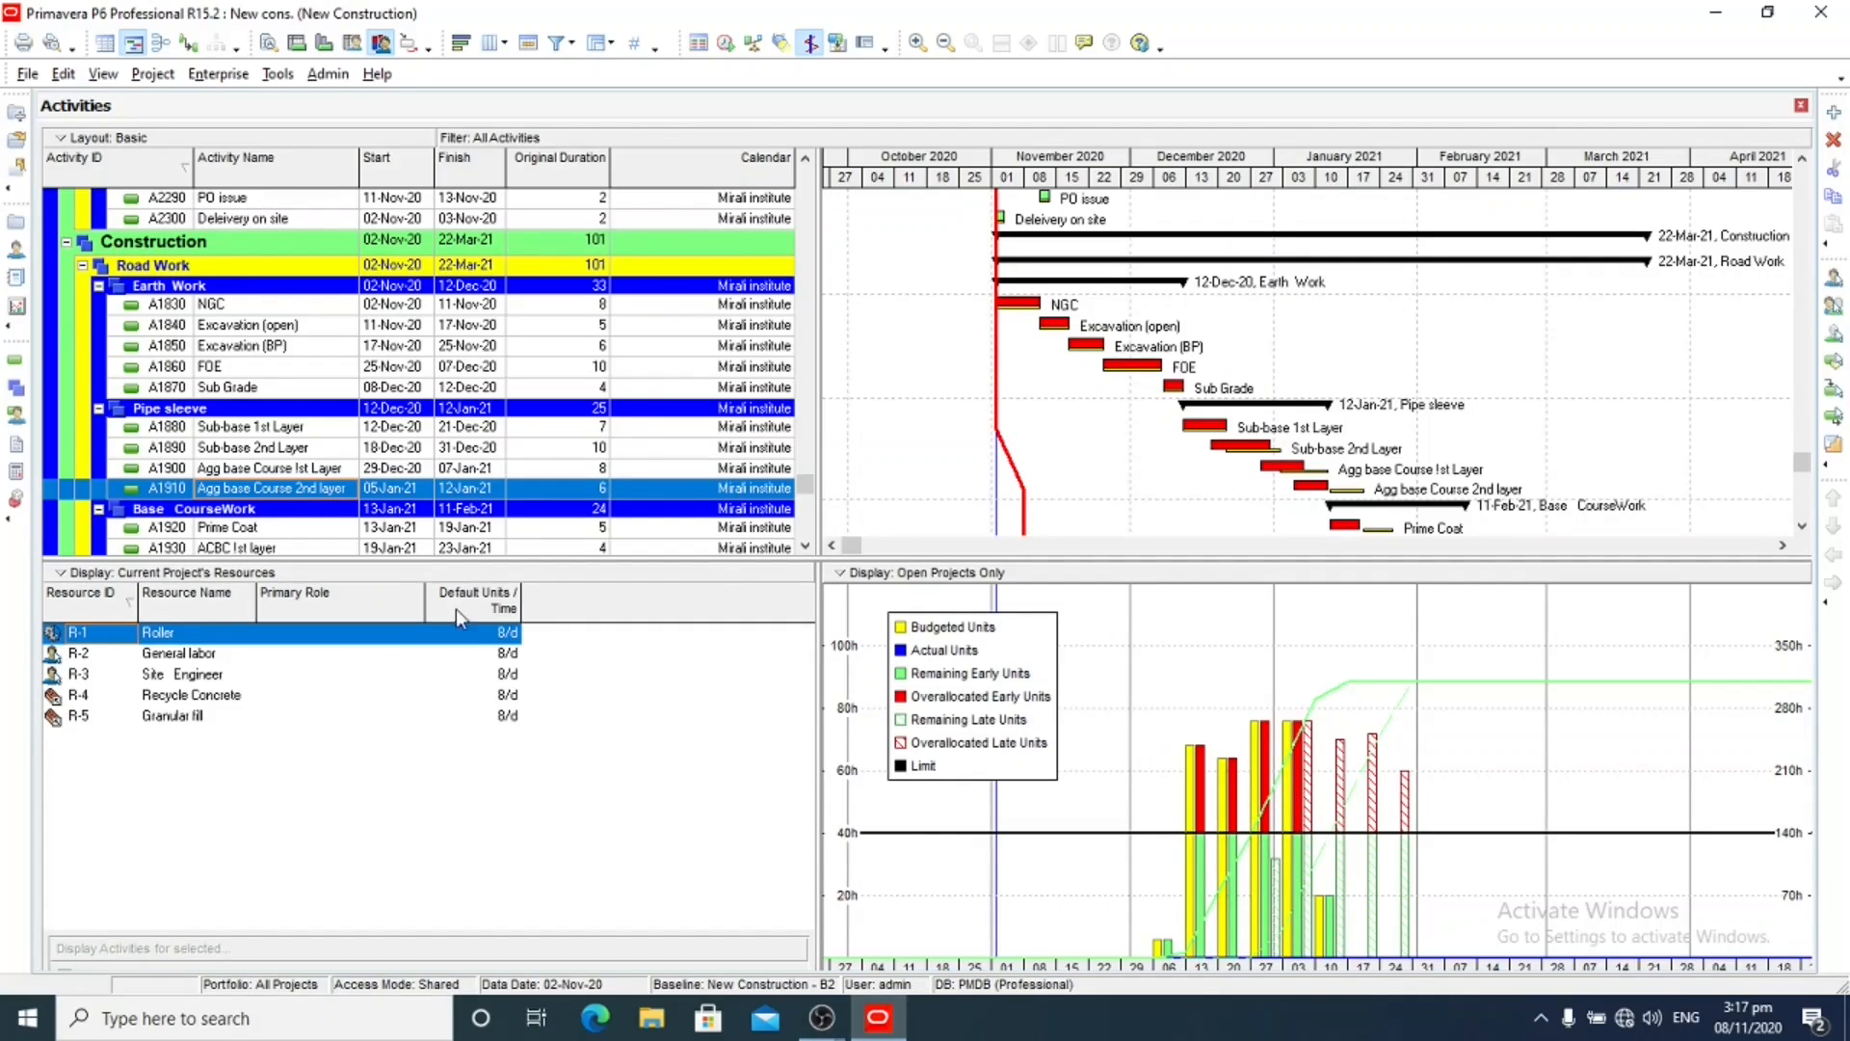
Open the enterprise Resources list with the Roller resource selected
{"action": "left_click", "coordinate": [482, 642]}
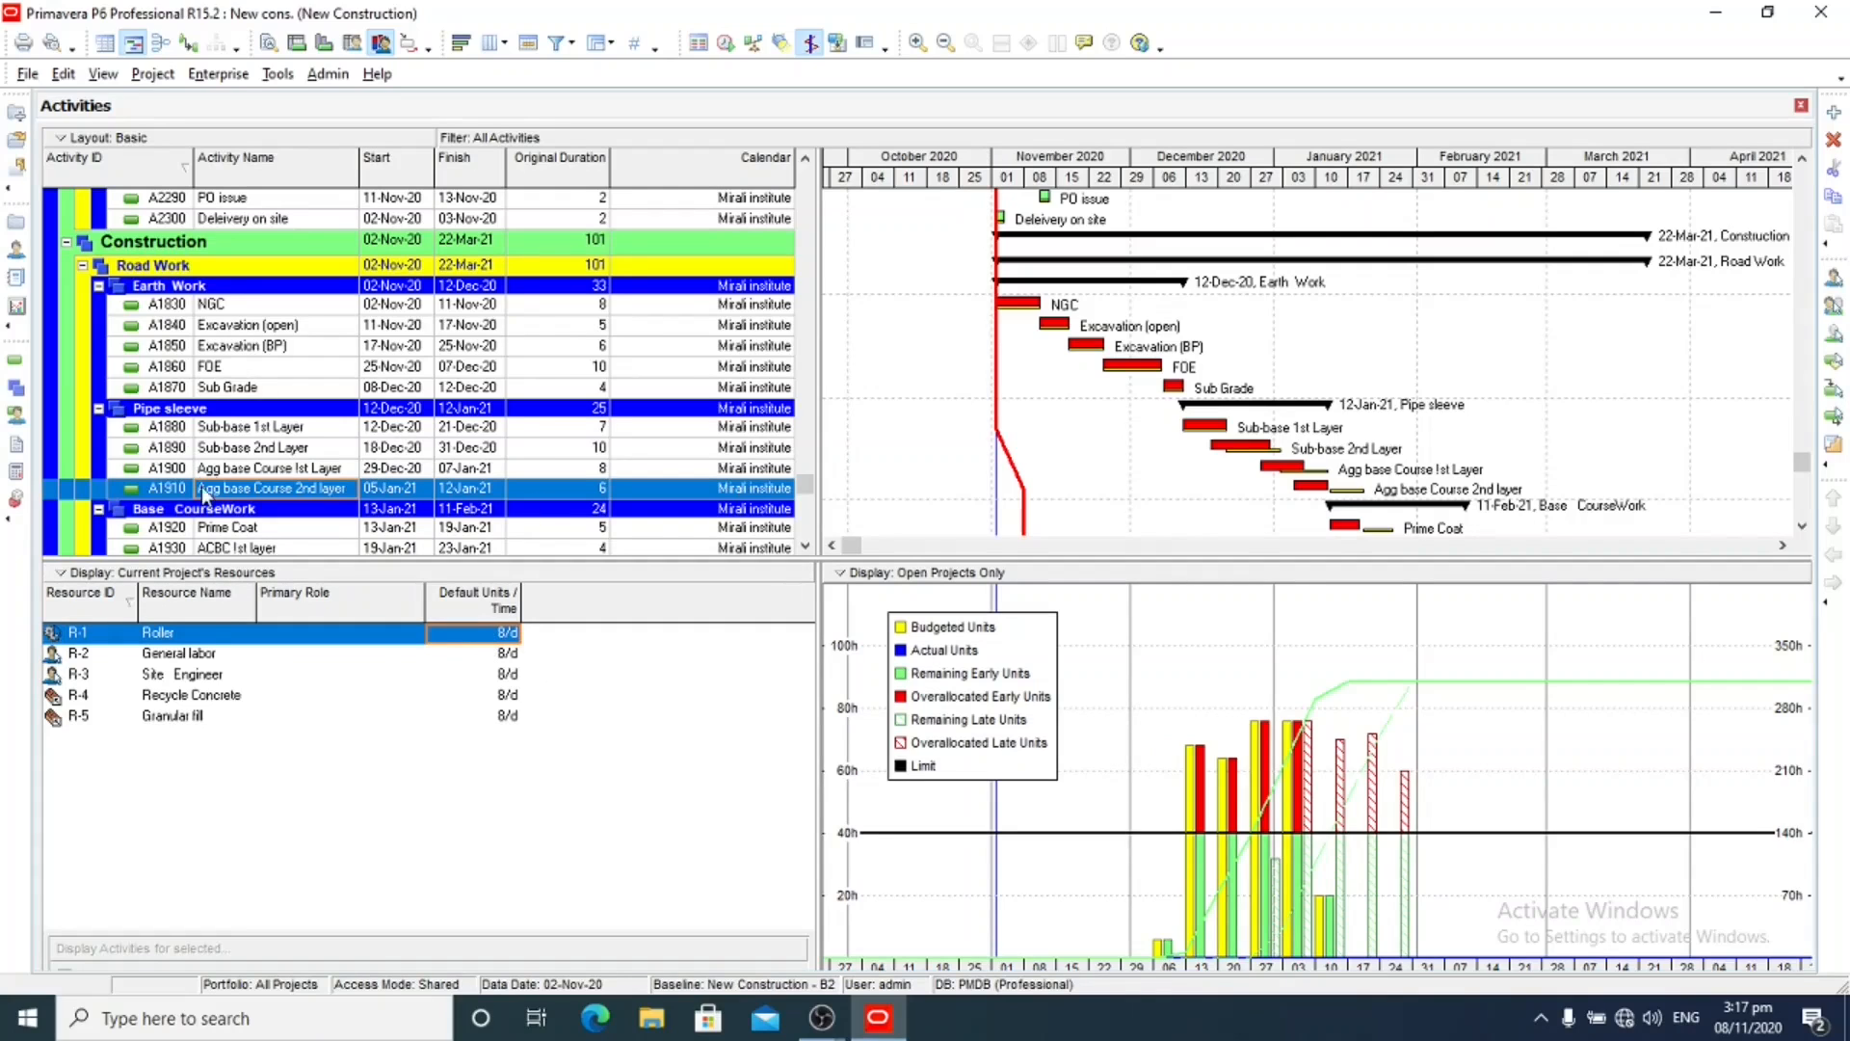
{"action": "left_click", "coordinate": [245, 430]}
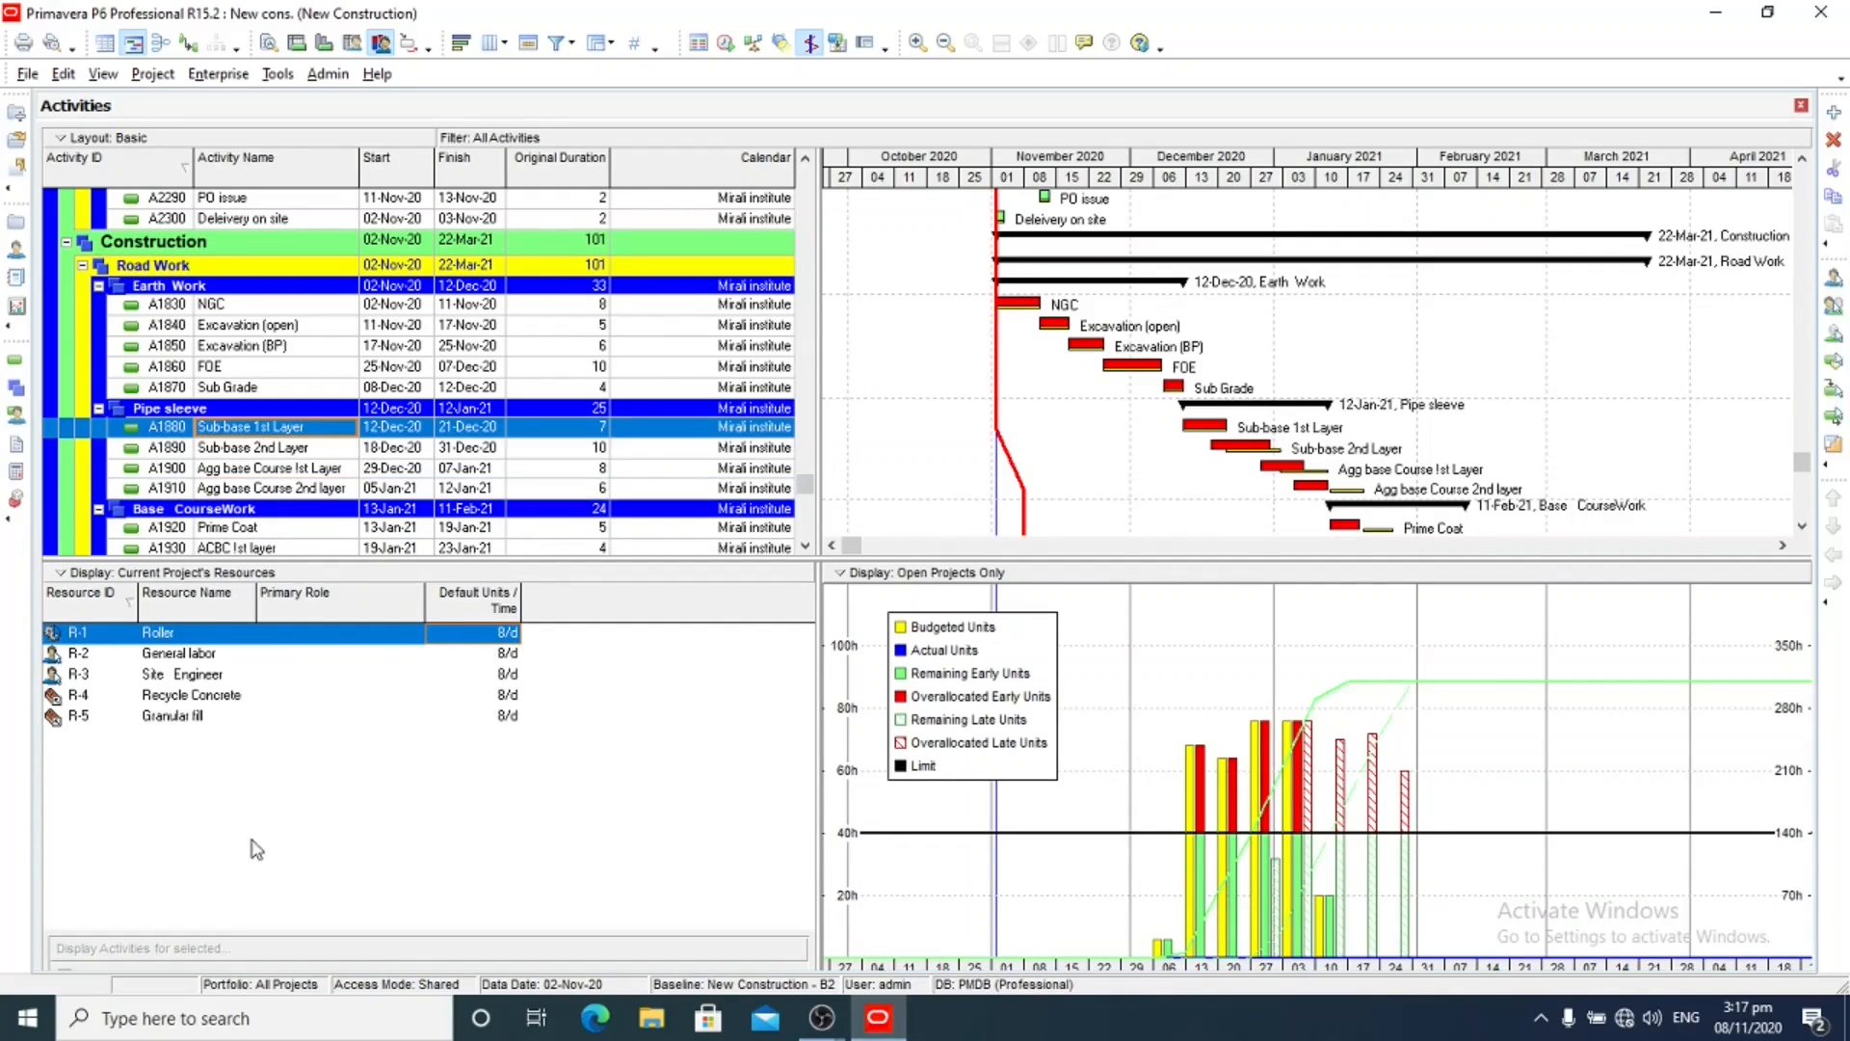
{"action": "left_click", "coordinate": [454, 638]}
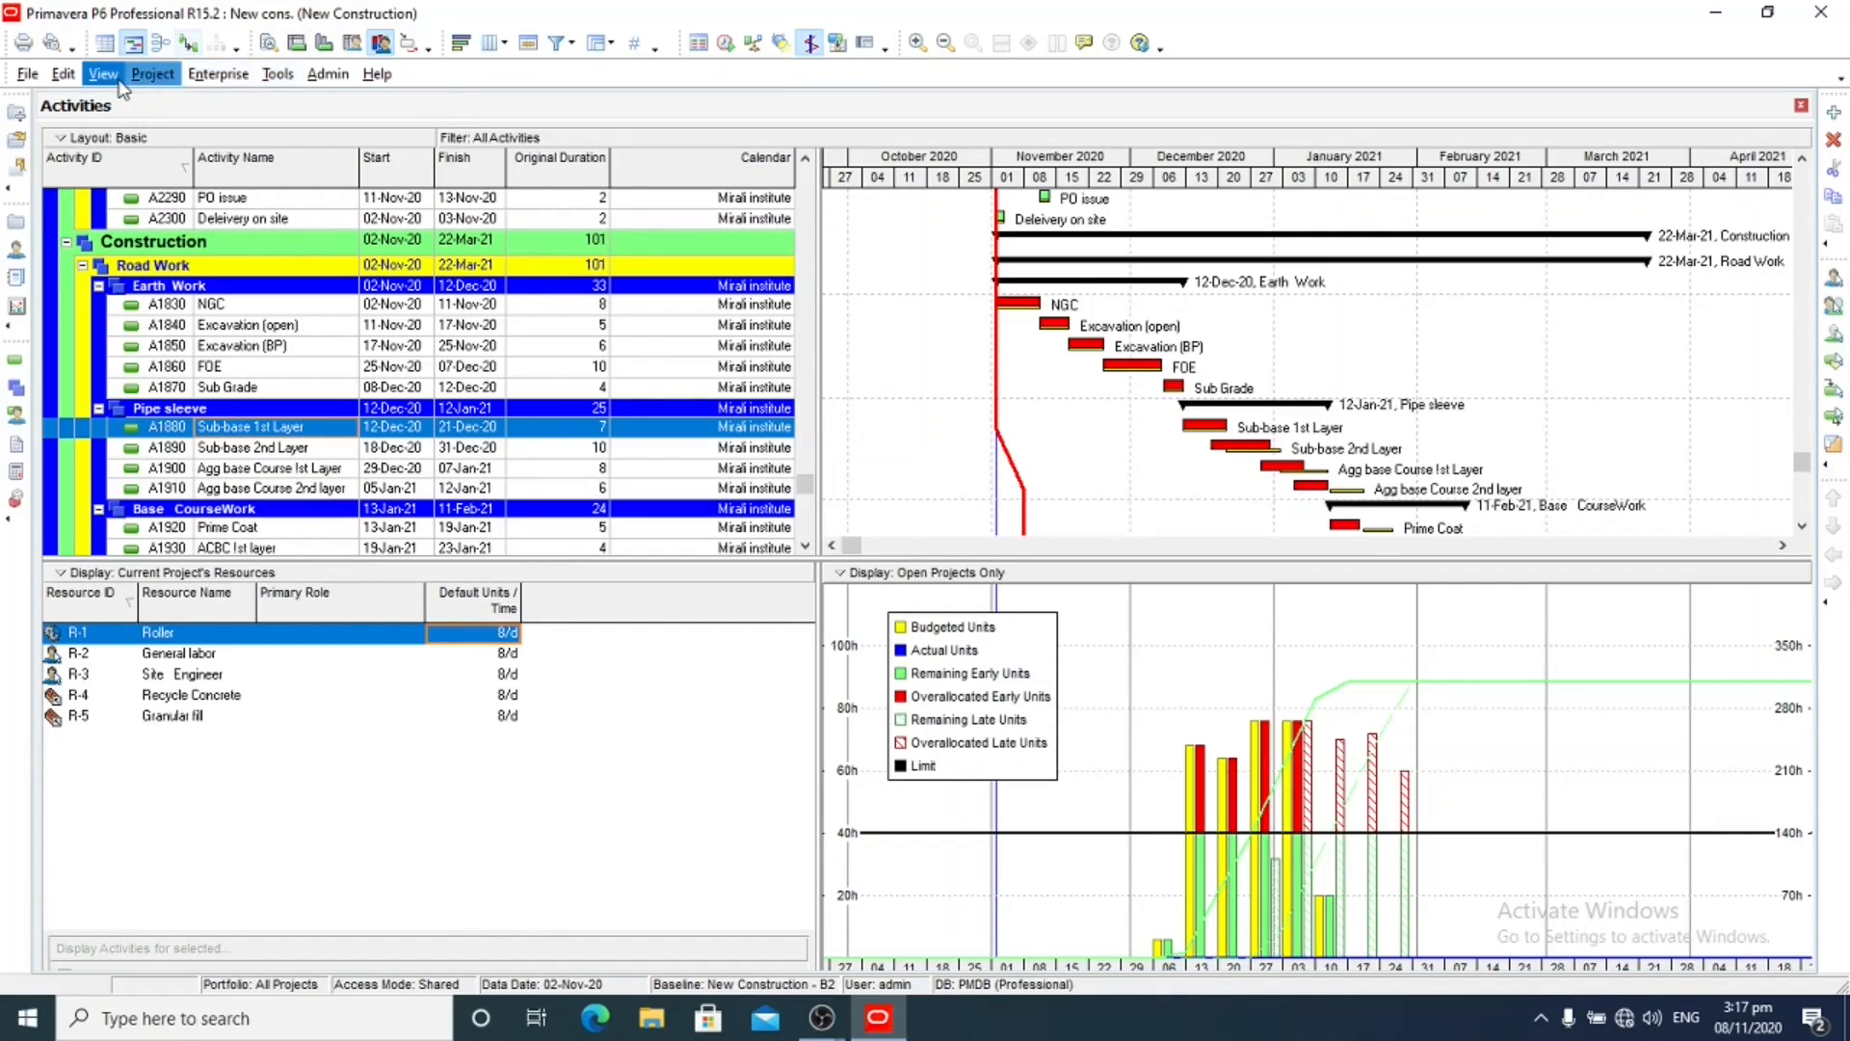
{"action": "left_click", "coordinate": [191, 77]}
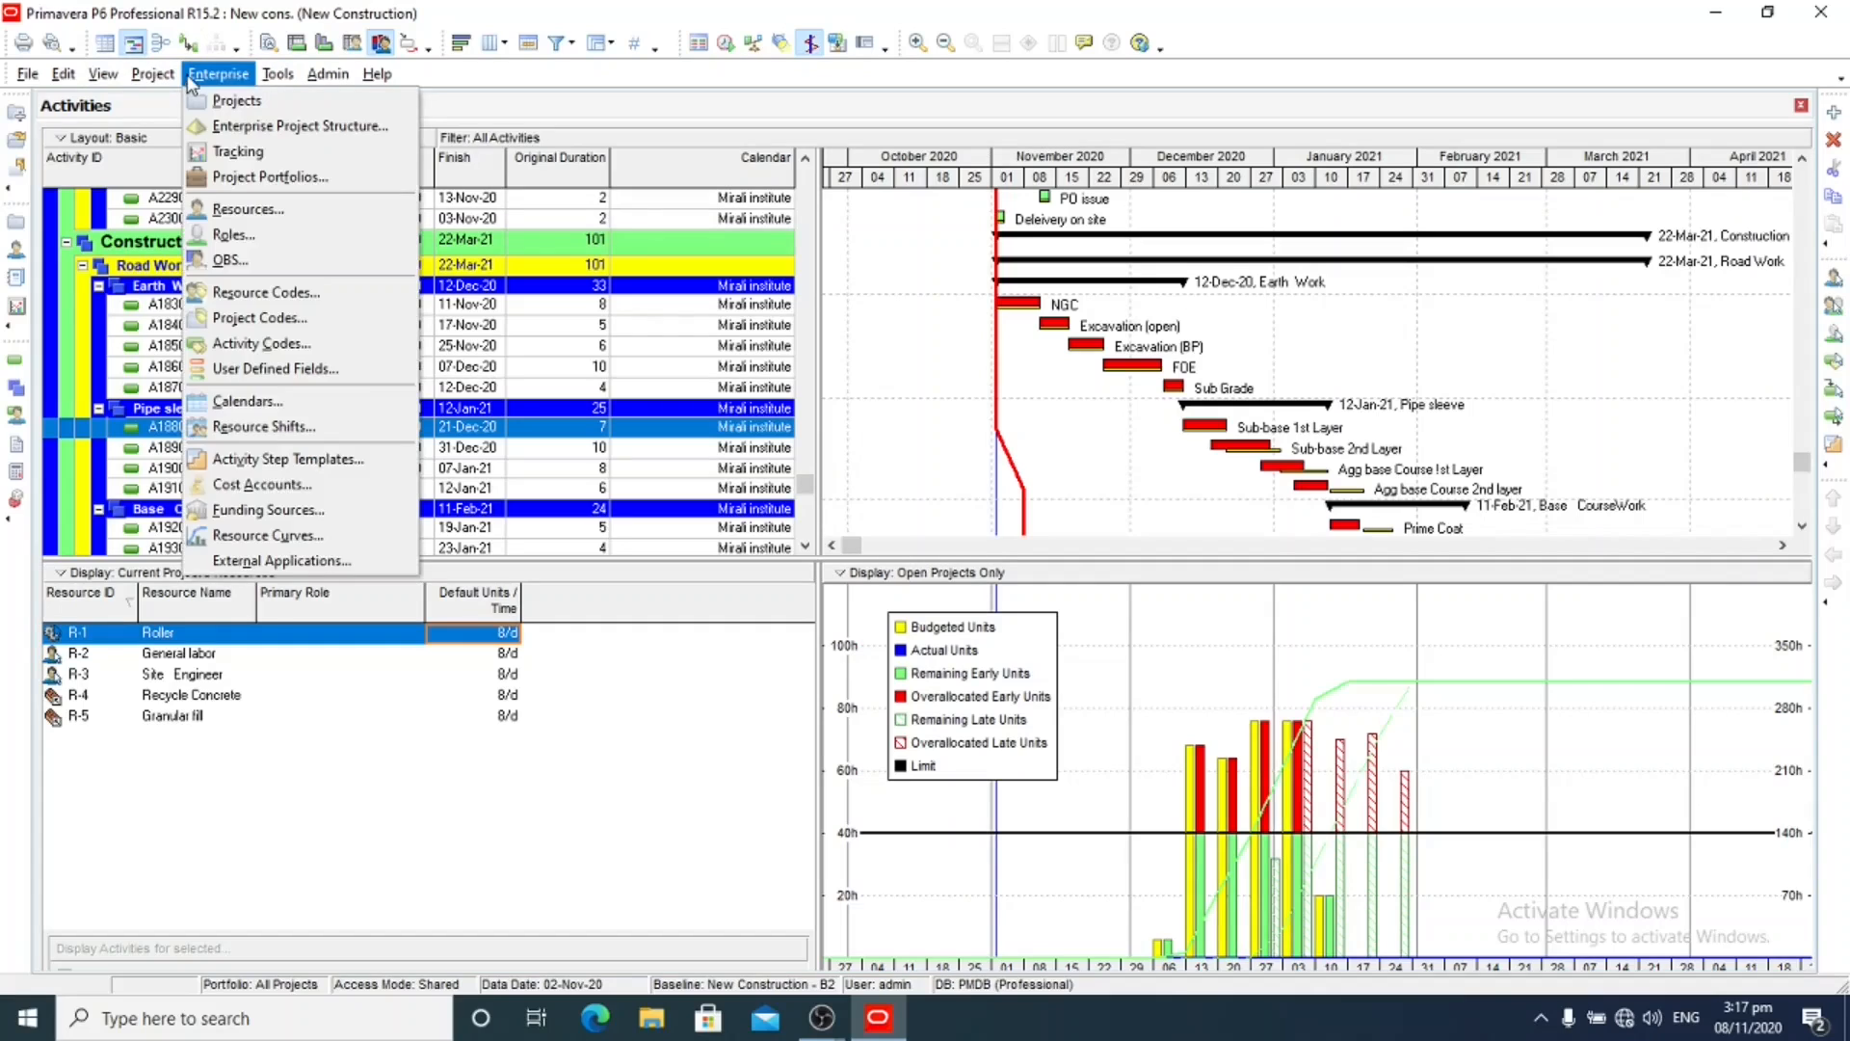
{"action": "mouse_move", "coordinate": [173, 81]}
{"action": "left_click", "coordinate": [248, 208]}
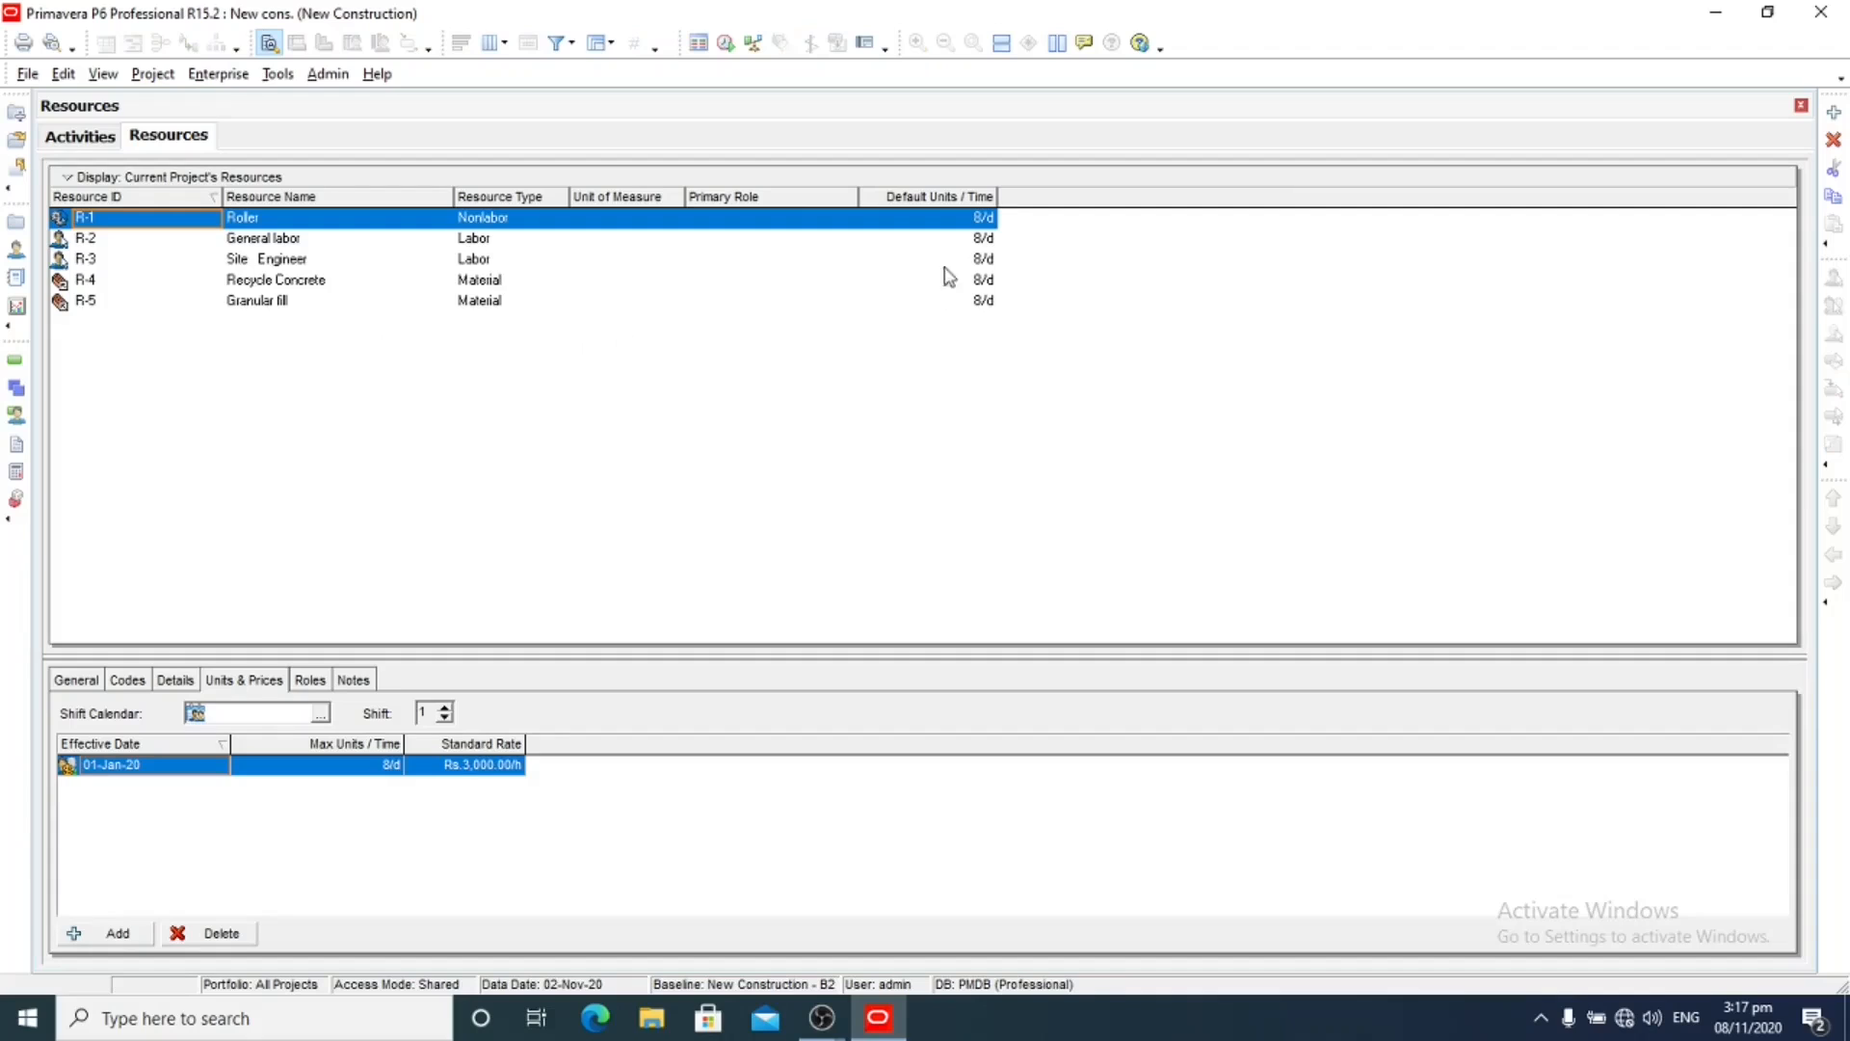
Set the Roller's Max Units / Time to 20/d for the 01-Jan-20 effective date
{"action": "left_click", "coordinate": [991, 218]}
{"action": "left_click", "coordinate": [990, 218]}
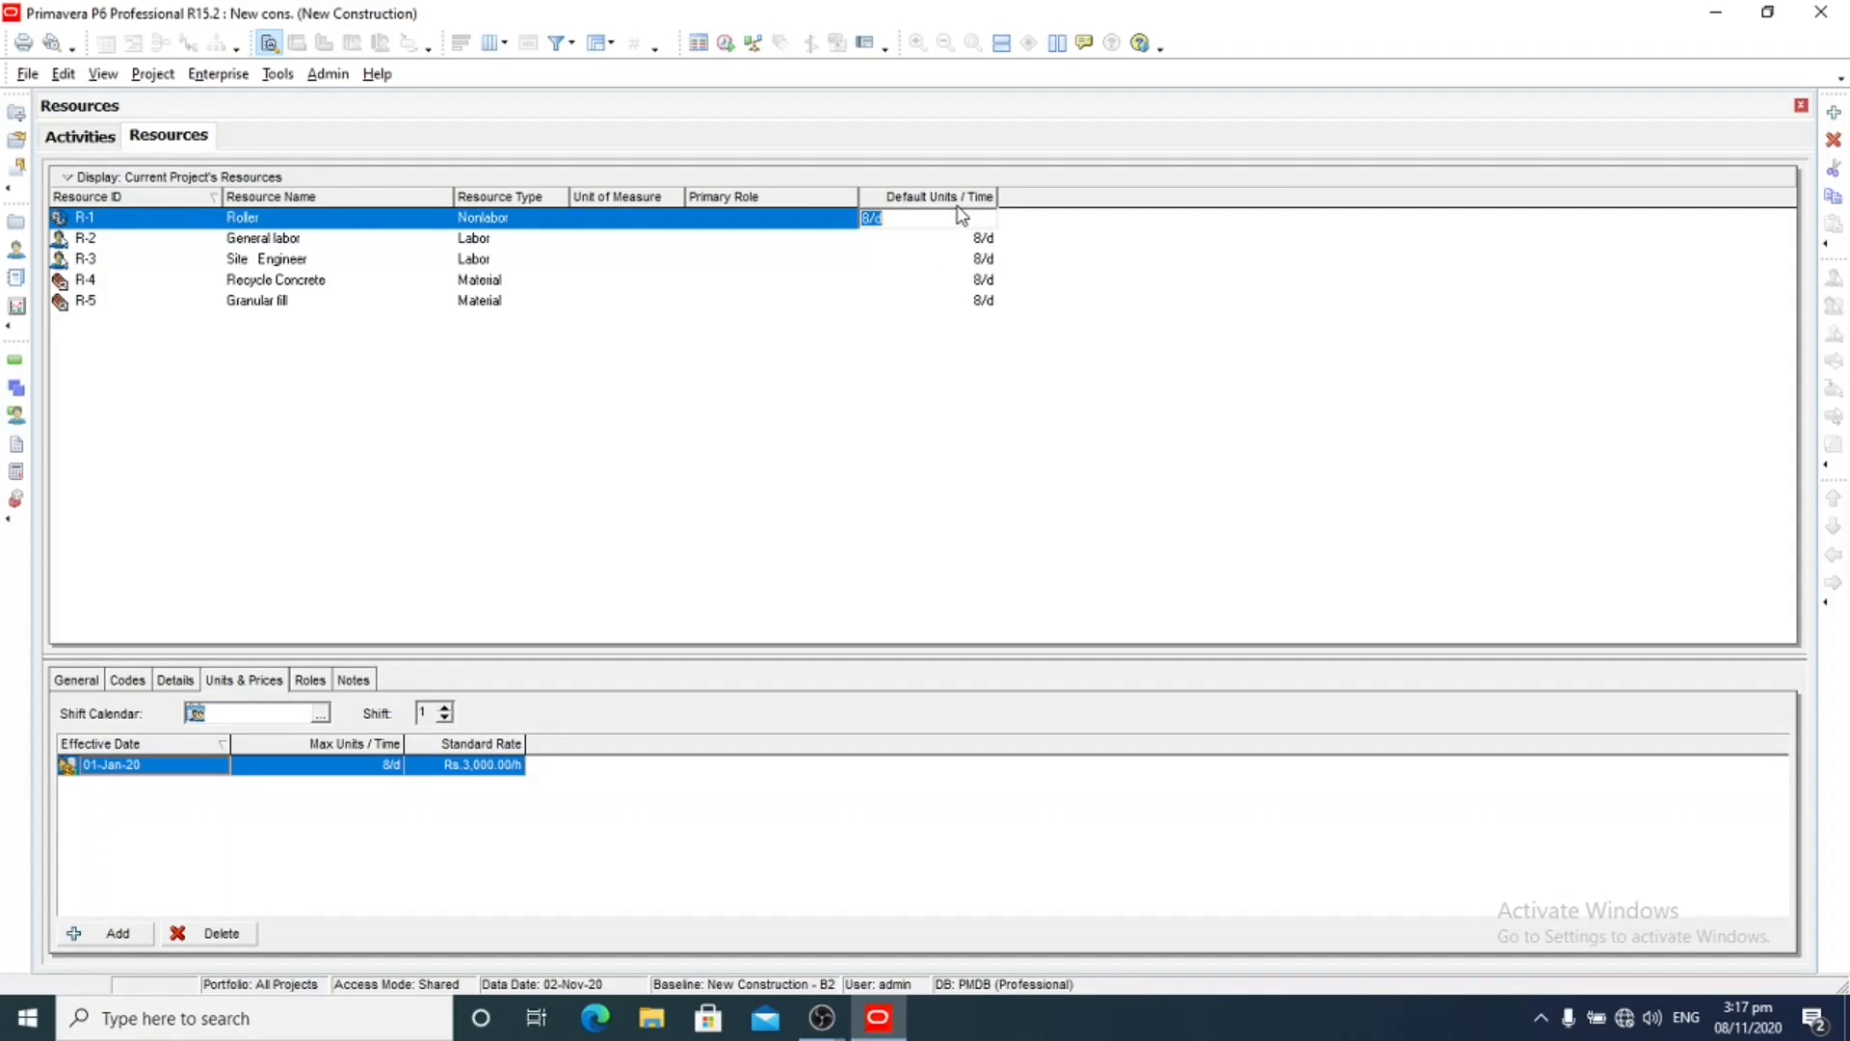
{"action": "left_click", "coordinate": [337, 769]}
{"action": "left_click", "coordinate": [336, 767]}
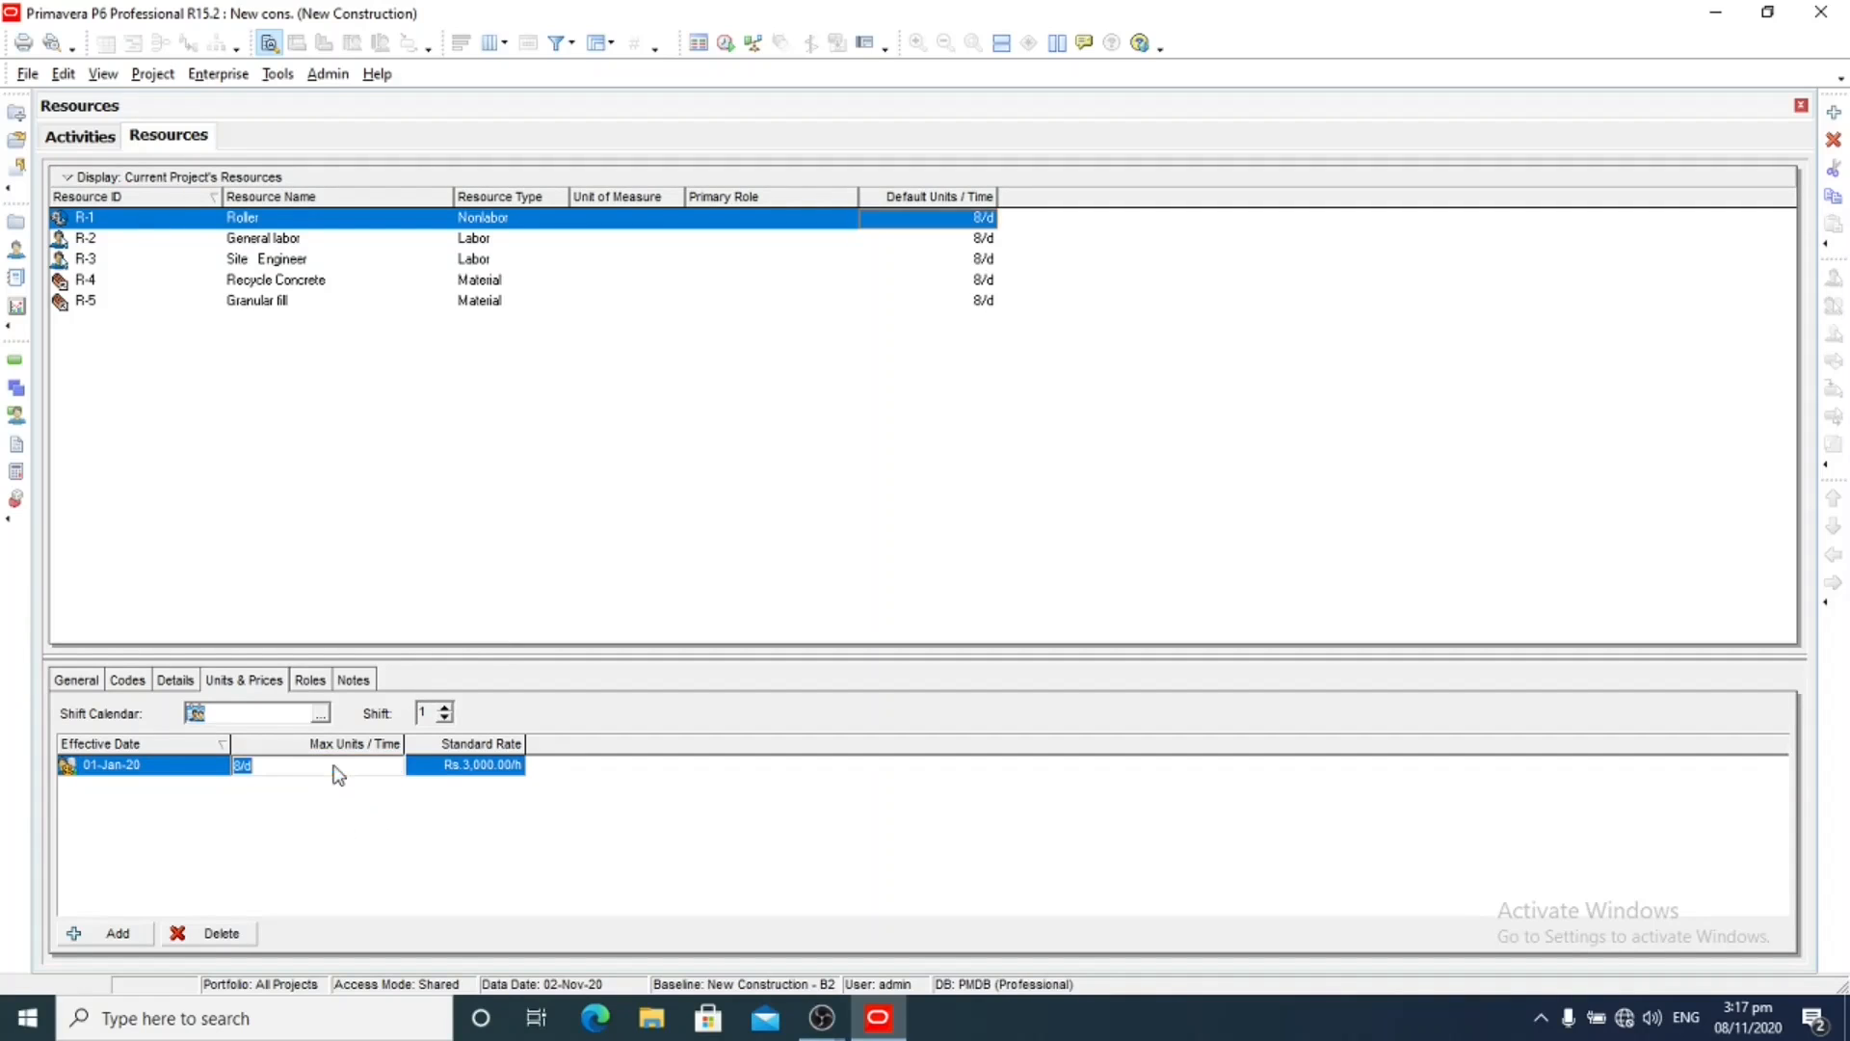
{"action": "key", "text": "BackSpace"}
{"action": "type", "text": "22"}
{"action": "key", "text": "BackSpace"}
{"action": "type", "text": "0"}
{"action": "key", "text": "Return"}
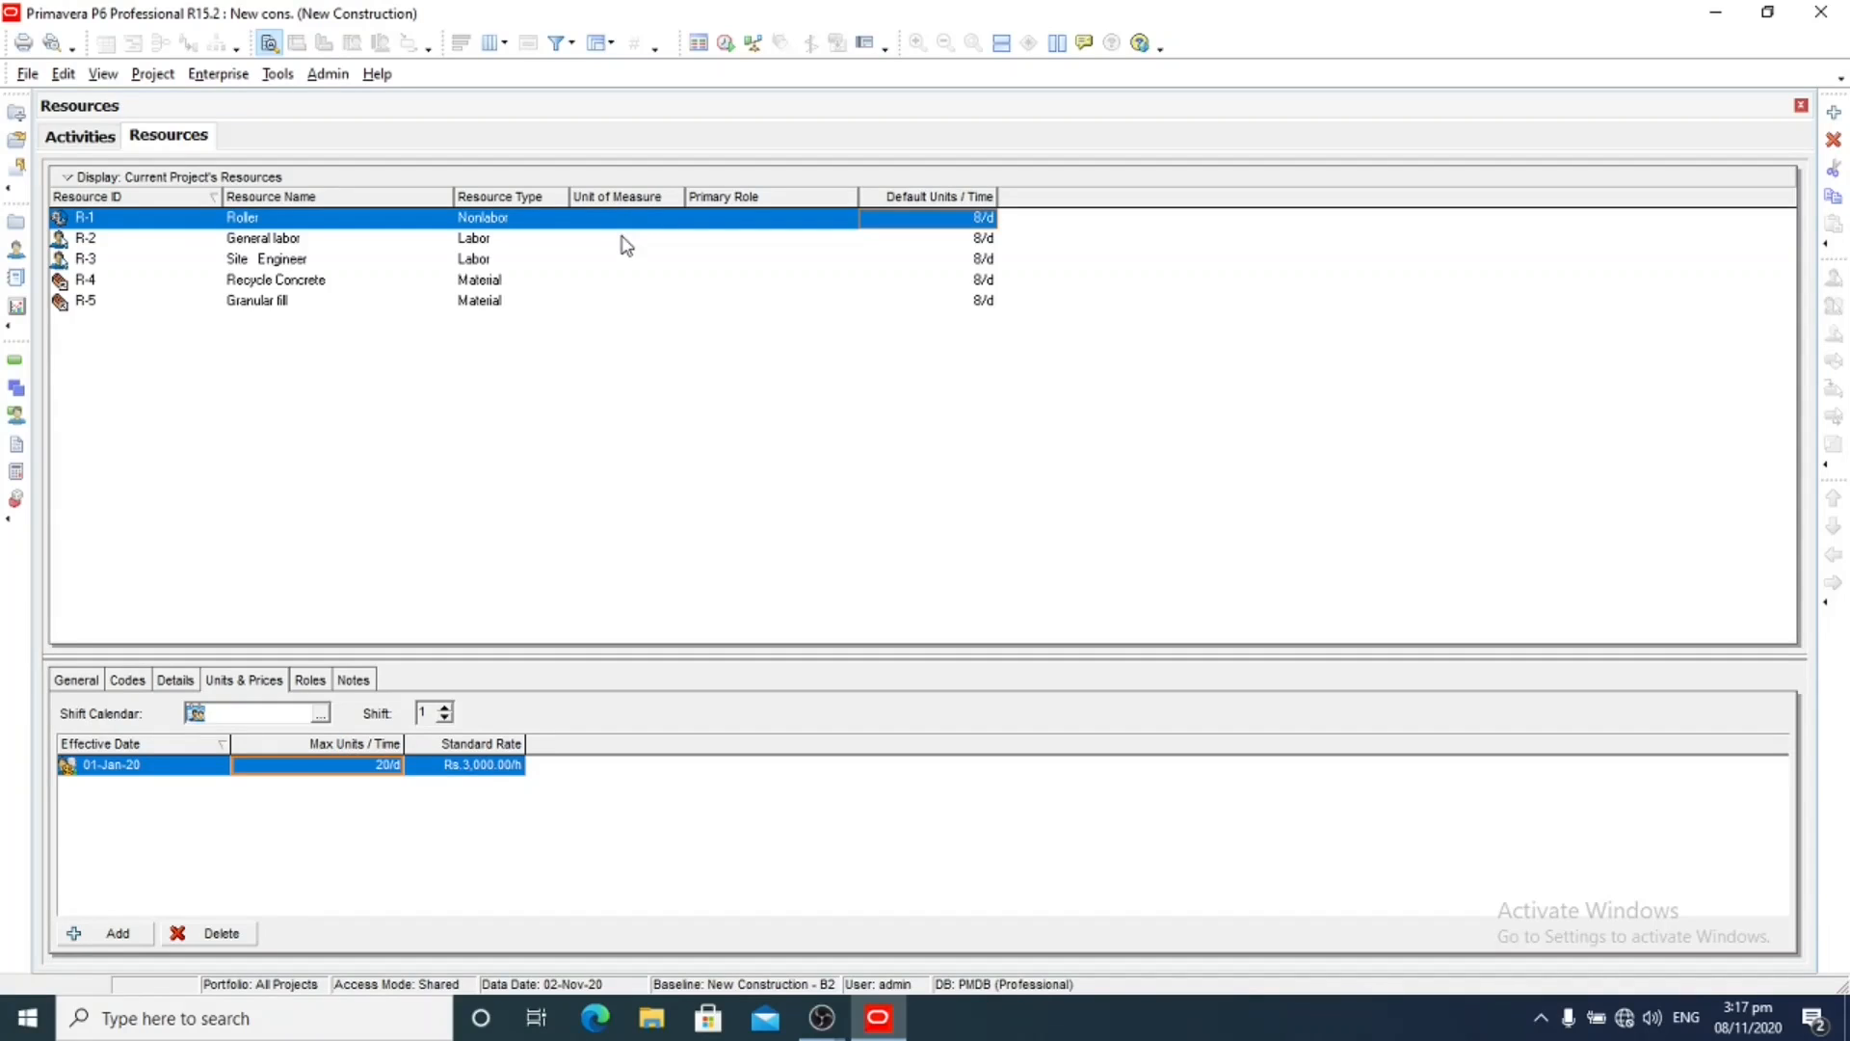
Set General labor's Max Units / Time to 20/d
{"action": "left_click", "coordinate": [542, 241]}
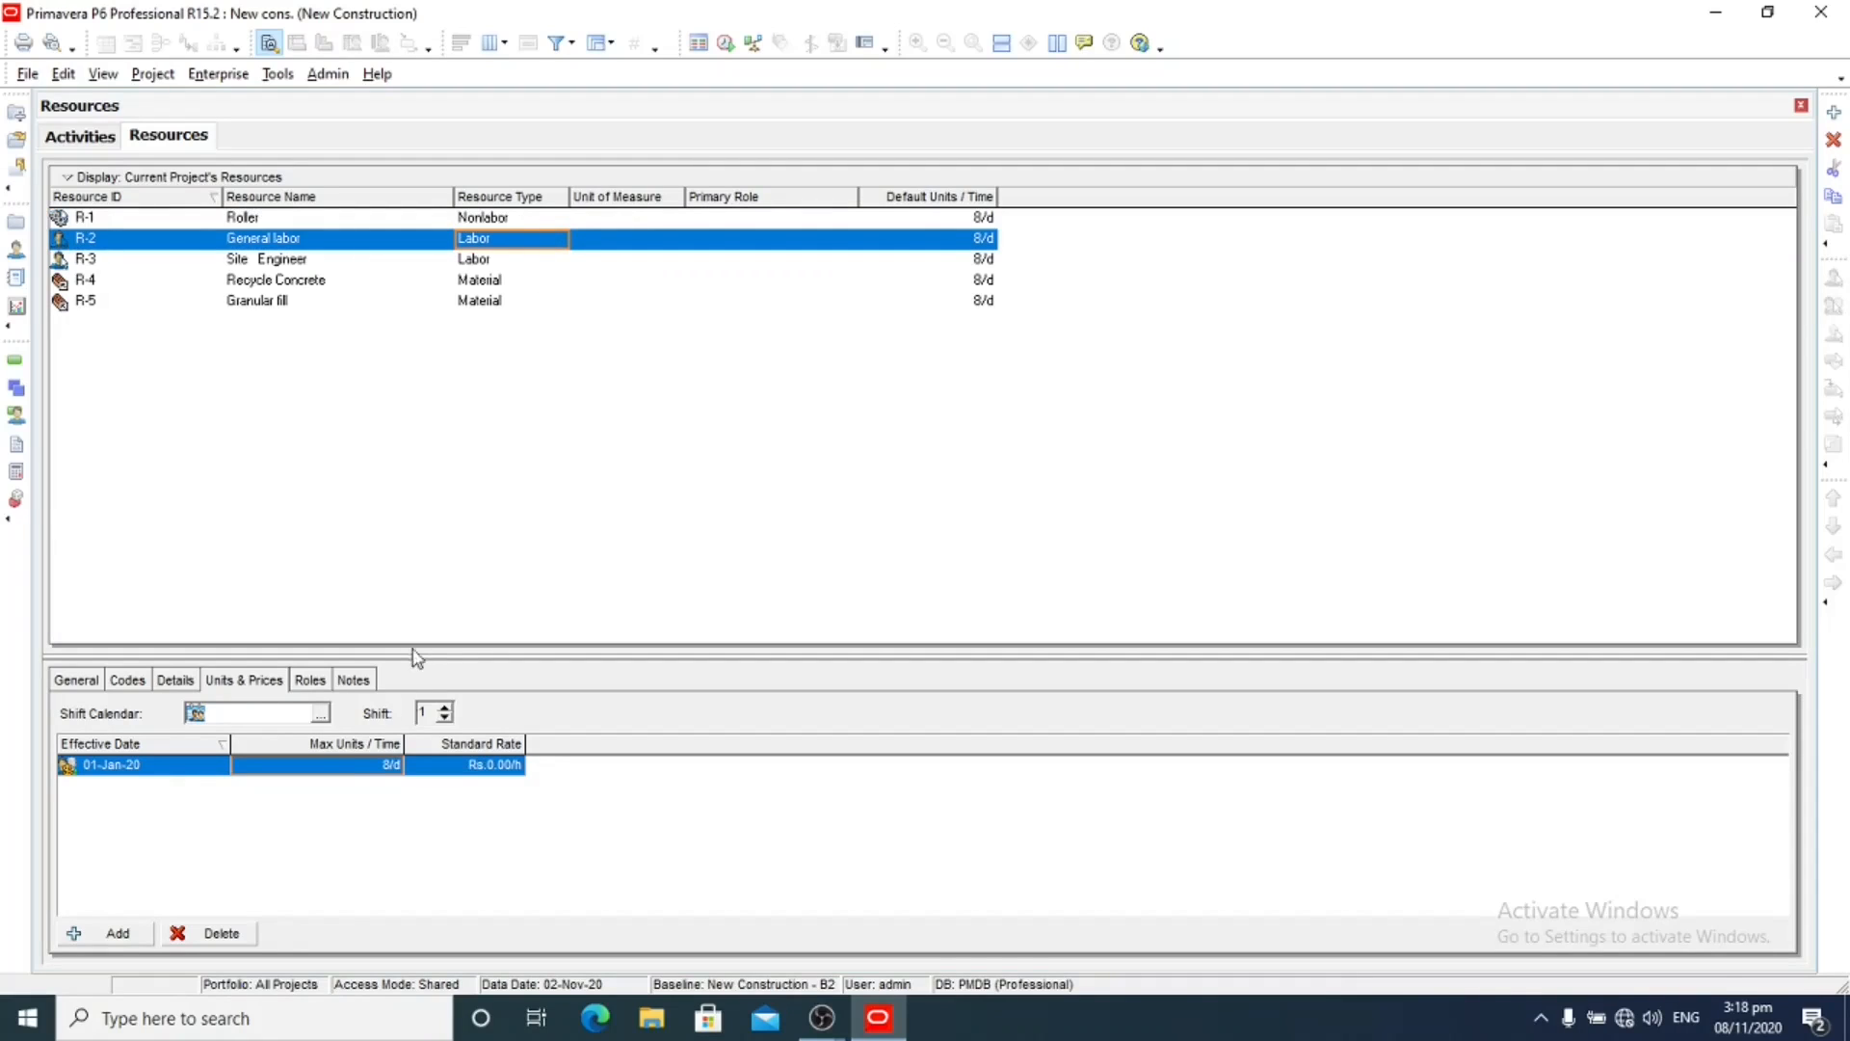
{"action": "left_click", "coordinate": [352, 762]}
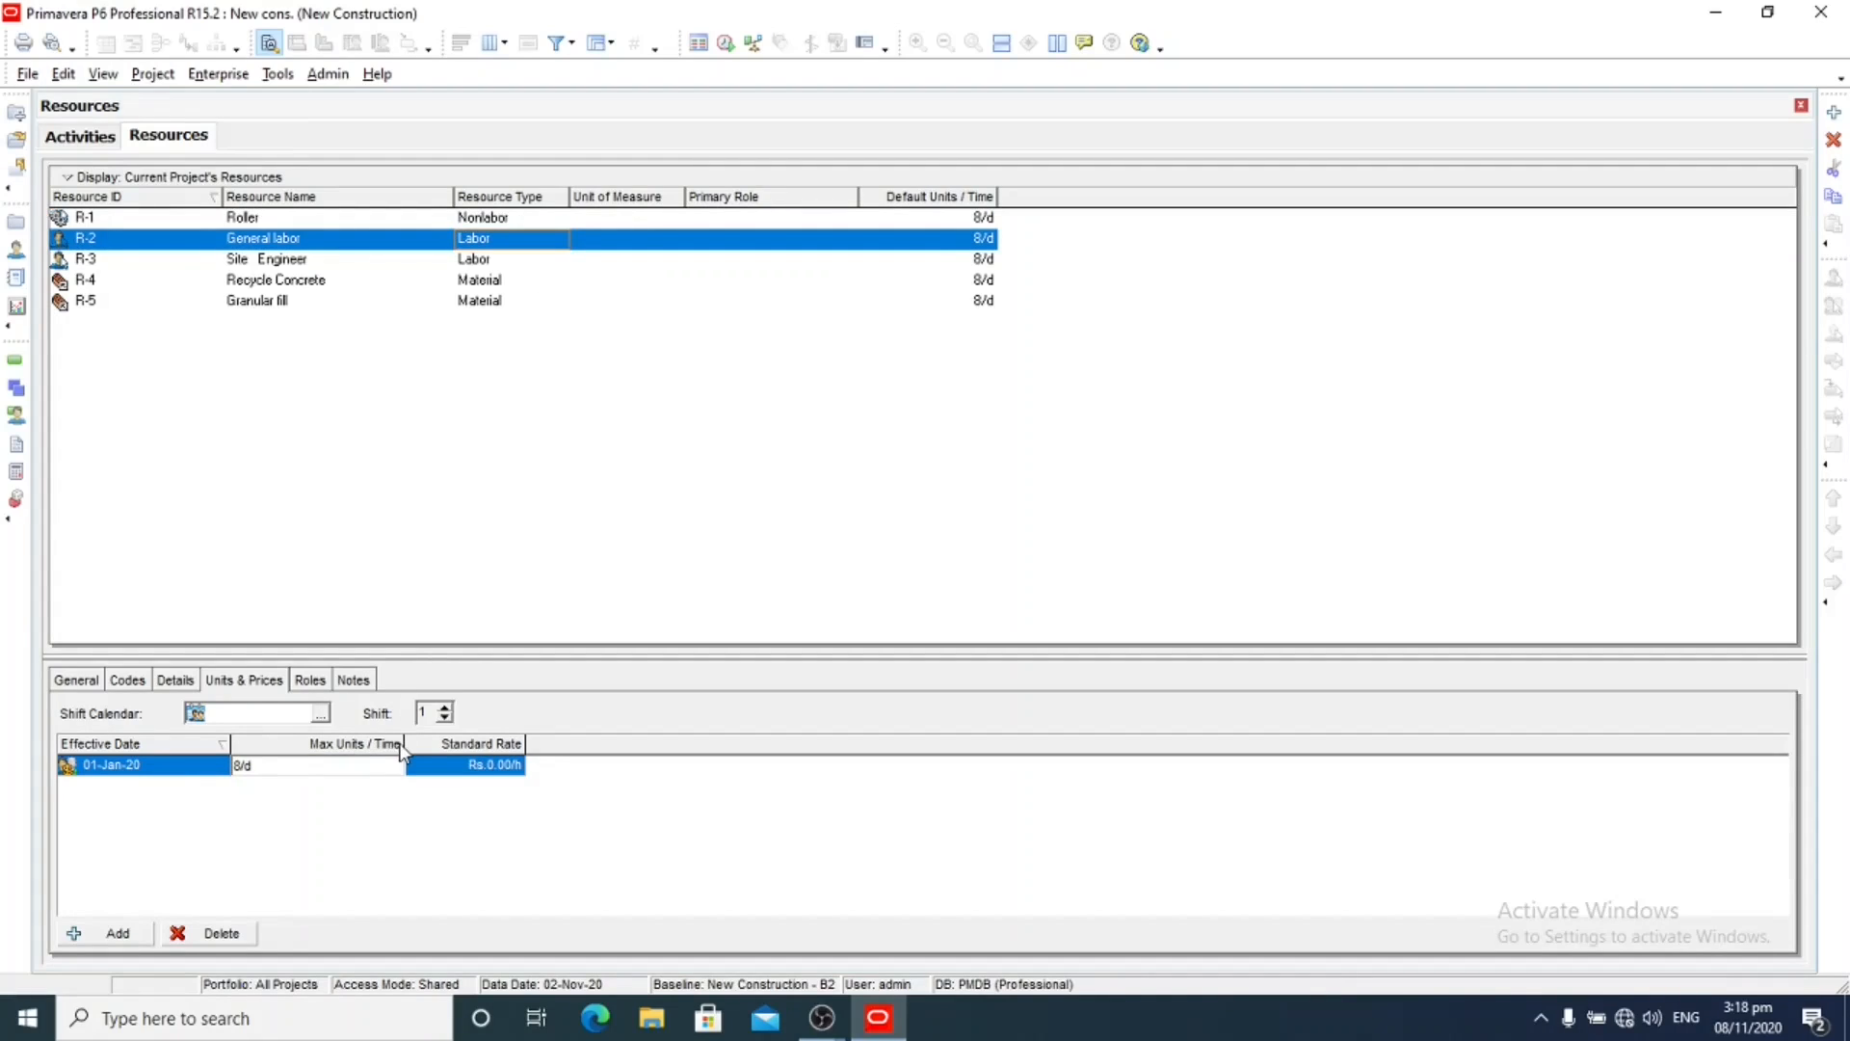
{"action": "key", "text": "BackSpace"}
{"action": "key", "text": "BackSpace"}
{"action": "type", "text": "2"}
{"action": "key", "text": "Return"}
Set the Site Engineer's Max Units / Time to 20/d
{"action": "left_click", "coordinate": [459, 258]}
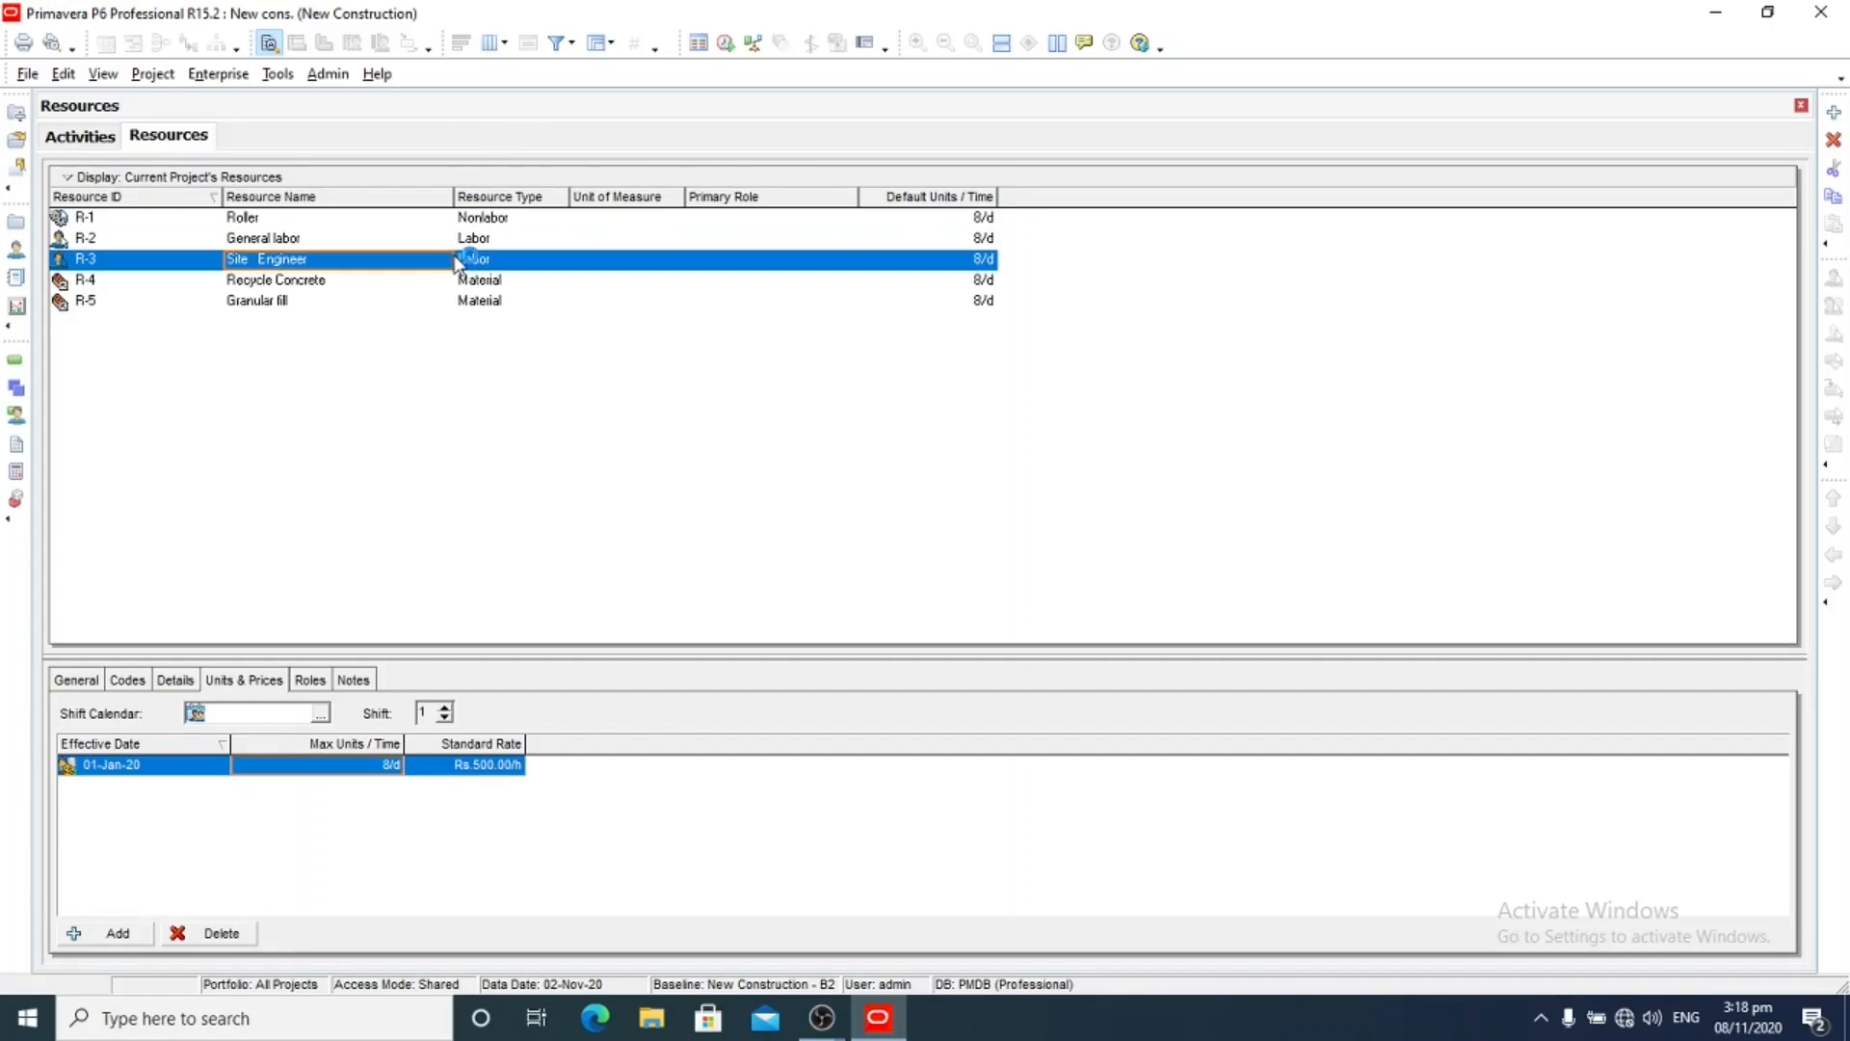
{"action": "left_click", "coordinate": [322, 766]}
{"action": "key", "text": "BackSpace"}
{"action": "key", "text": "BackSpace"}
{"action": "key", "text": "BackSpace"}
{"action": "type", "text": "20"}
{"action": "key", "text": "Return"}
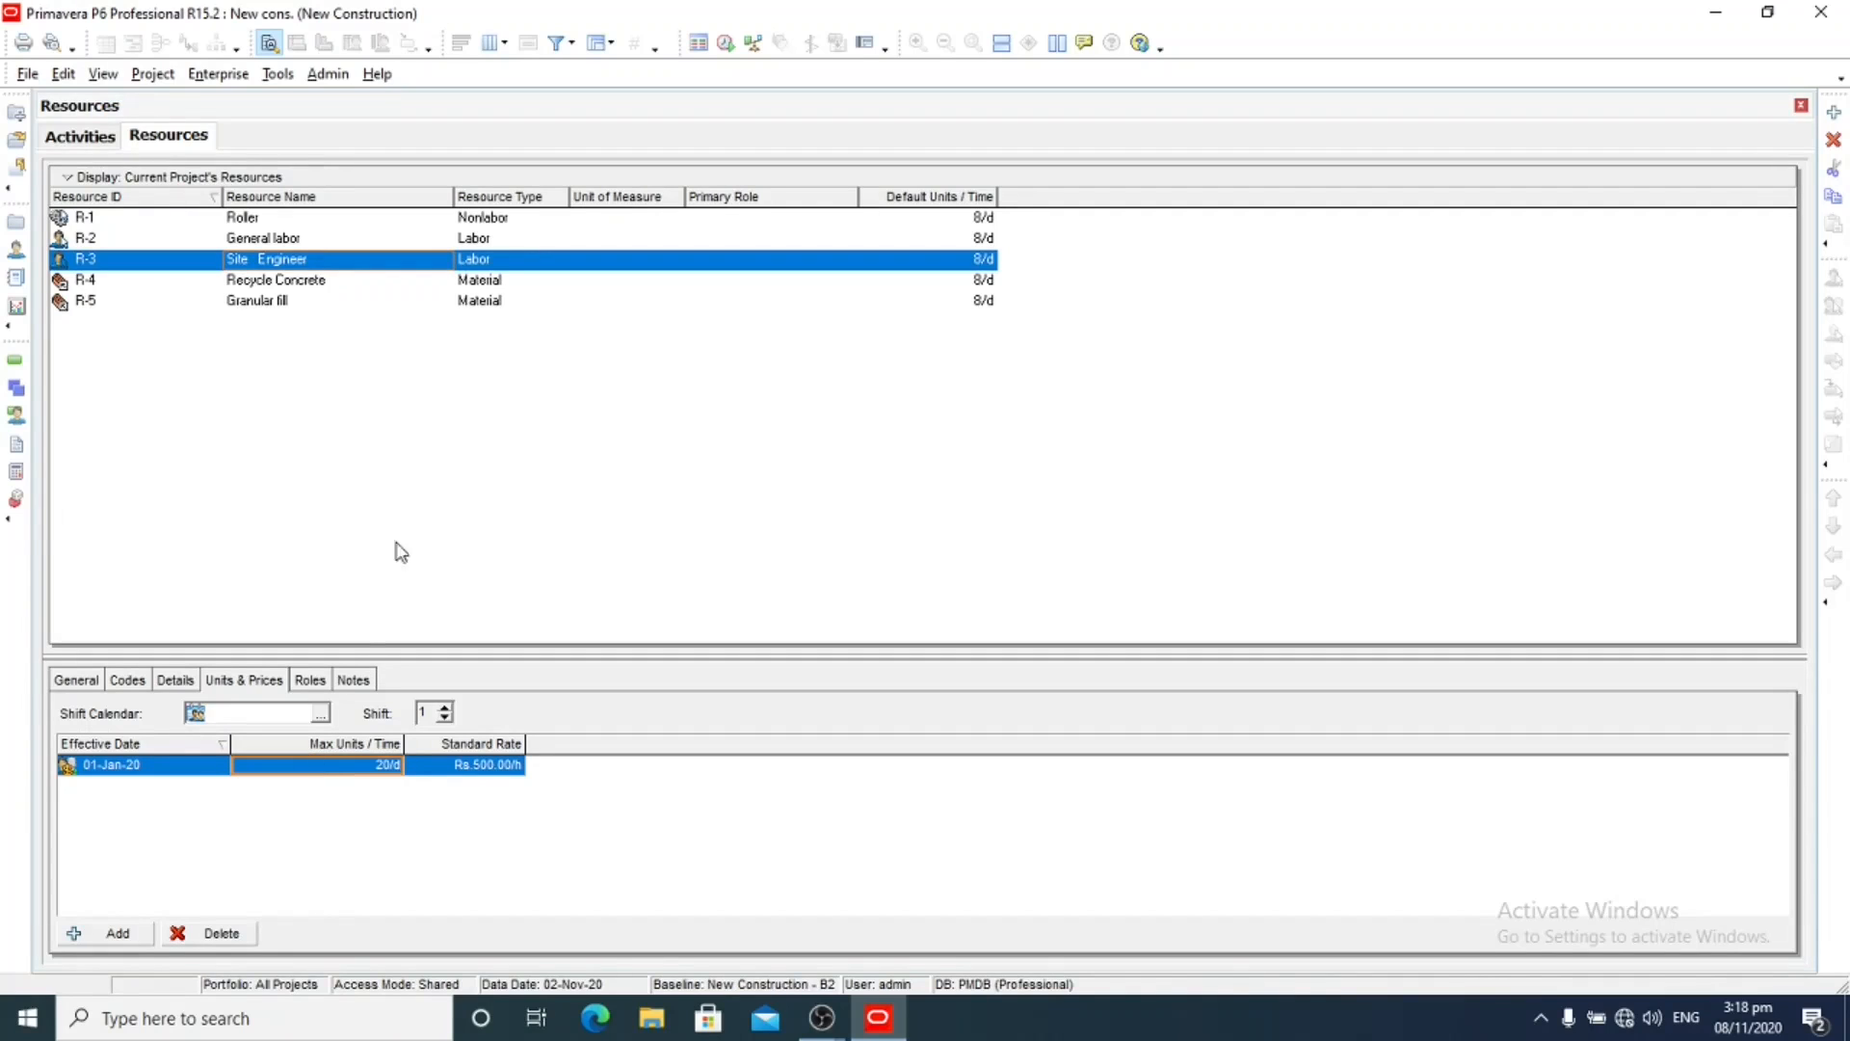
Set Recycle Concrete's Max Units / Time to 20/d
{"action": "left_click", "coordinate": [441, 280]}
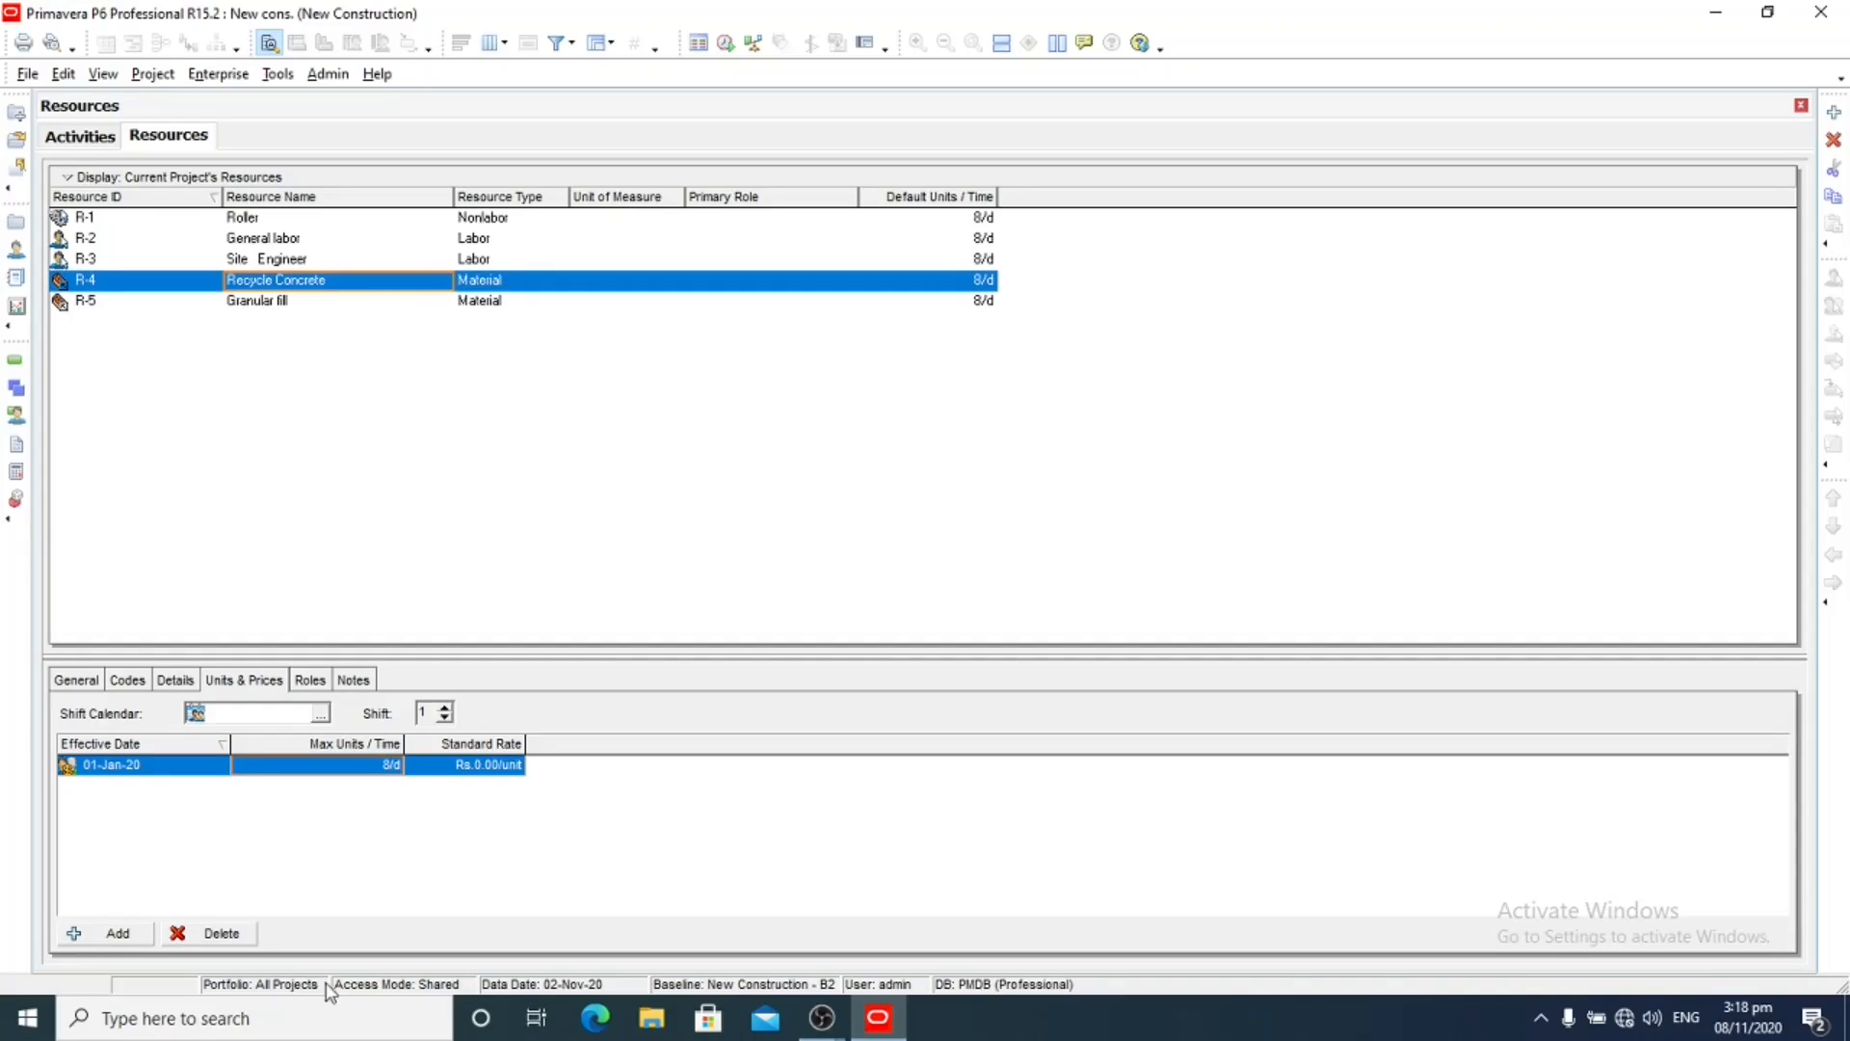
{"action": "left_click", "coordinate": [376, 768]}
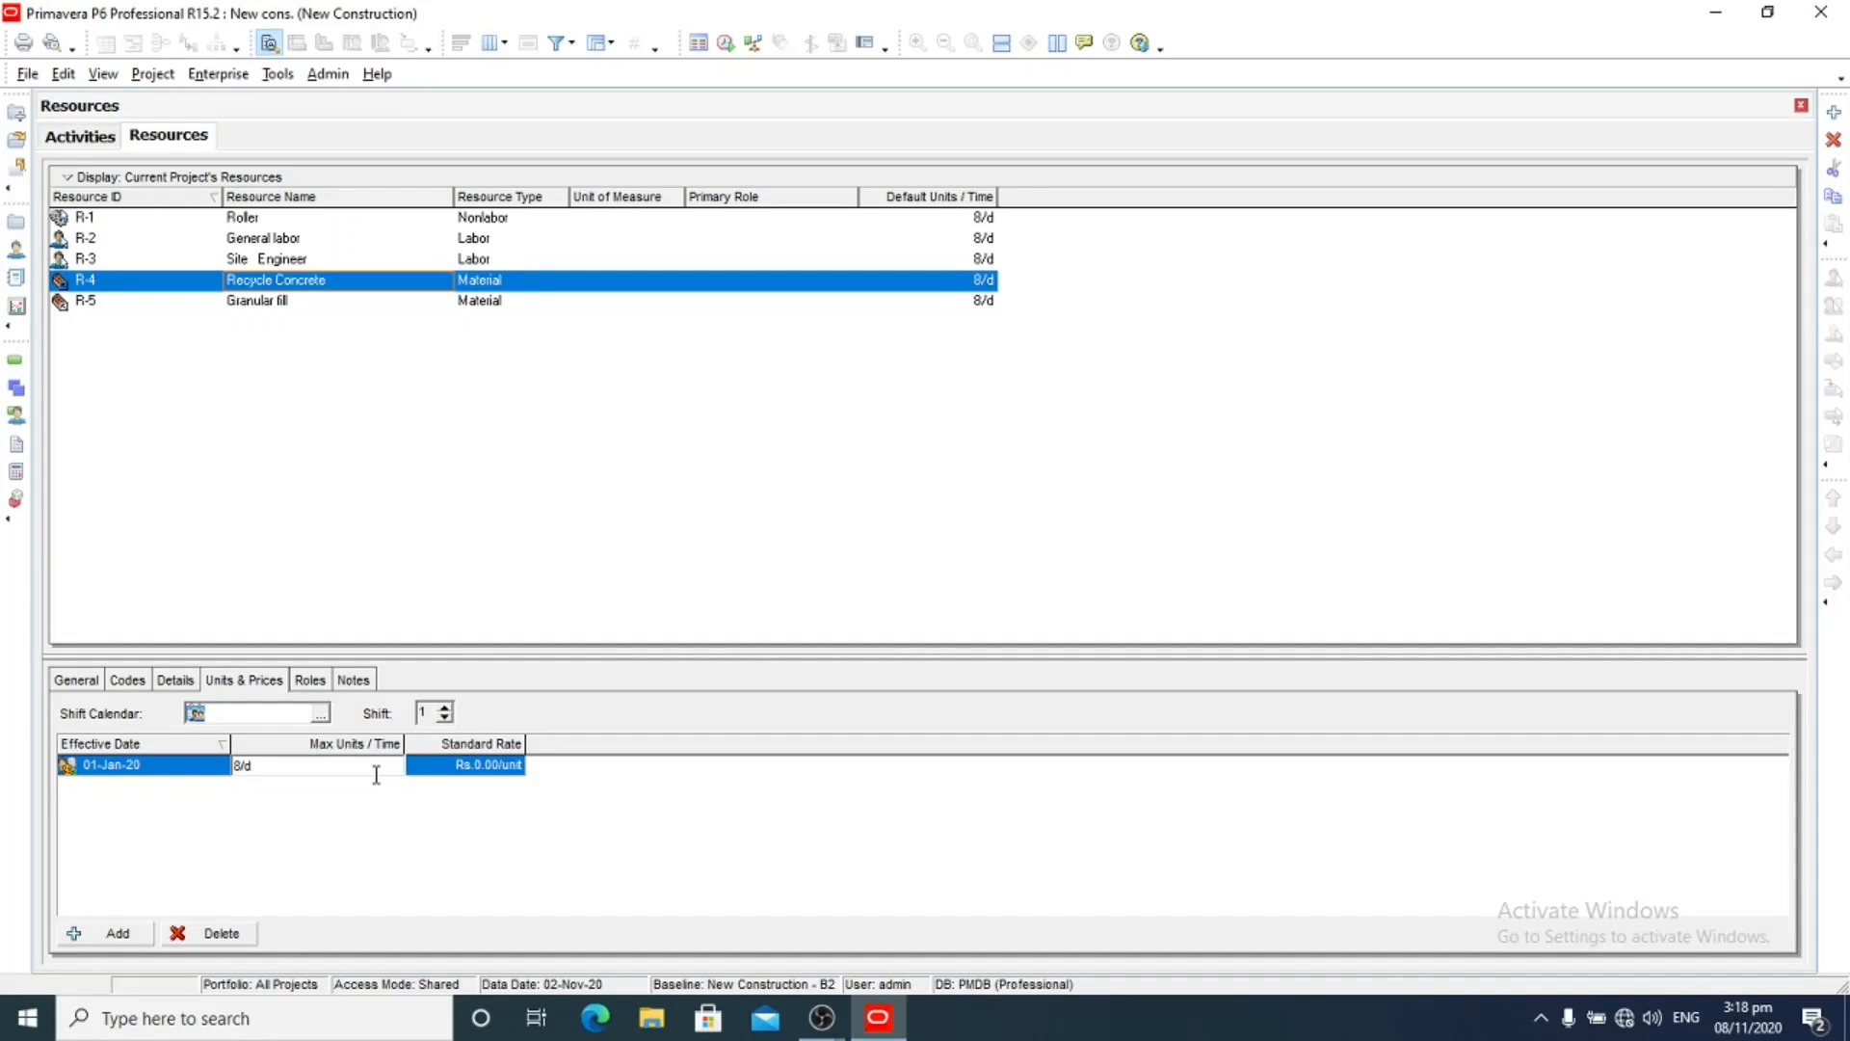
{"action": "type", "text": "20"}
{"action": "key", "text": "Return"}
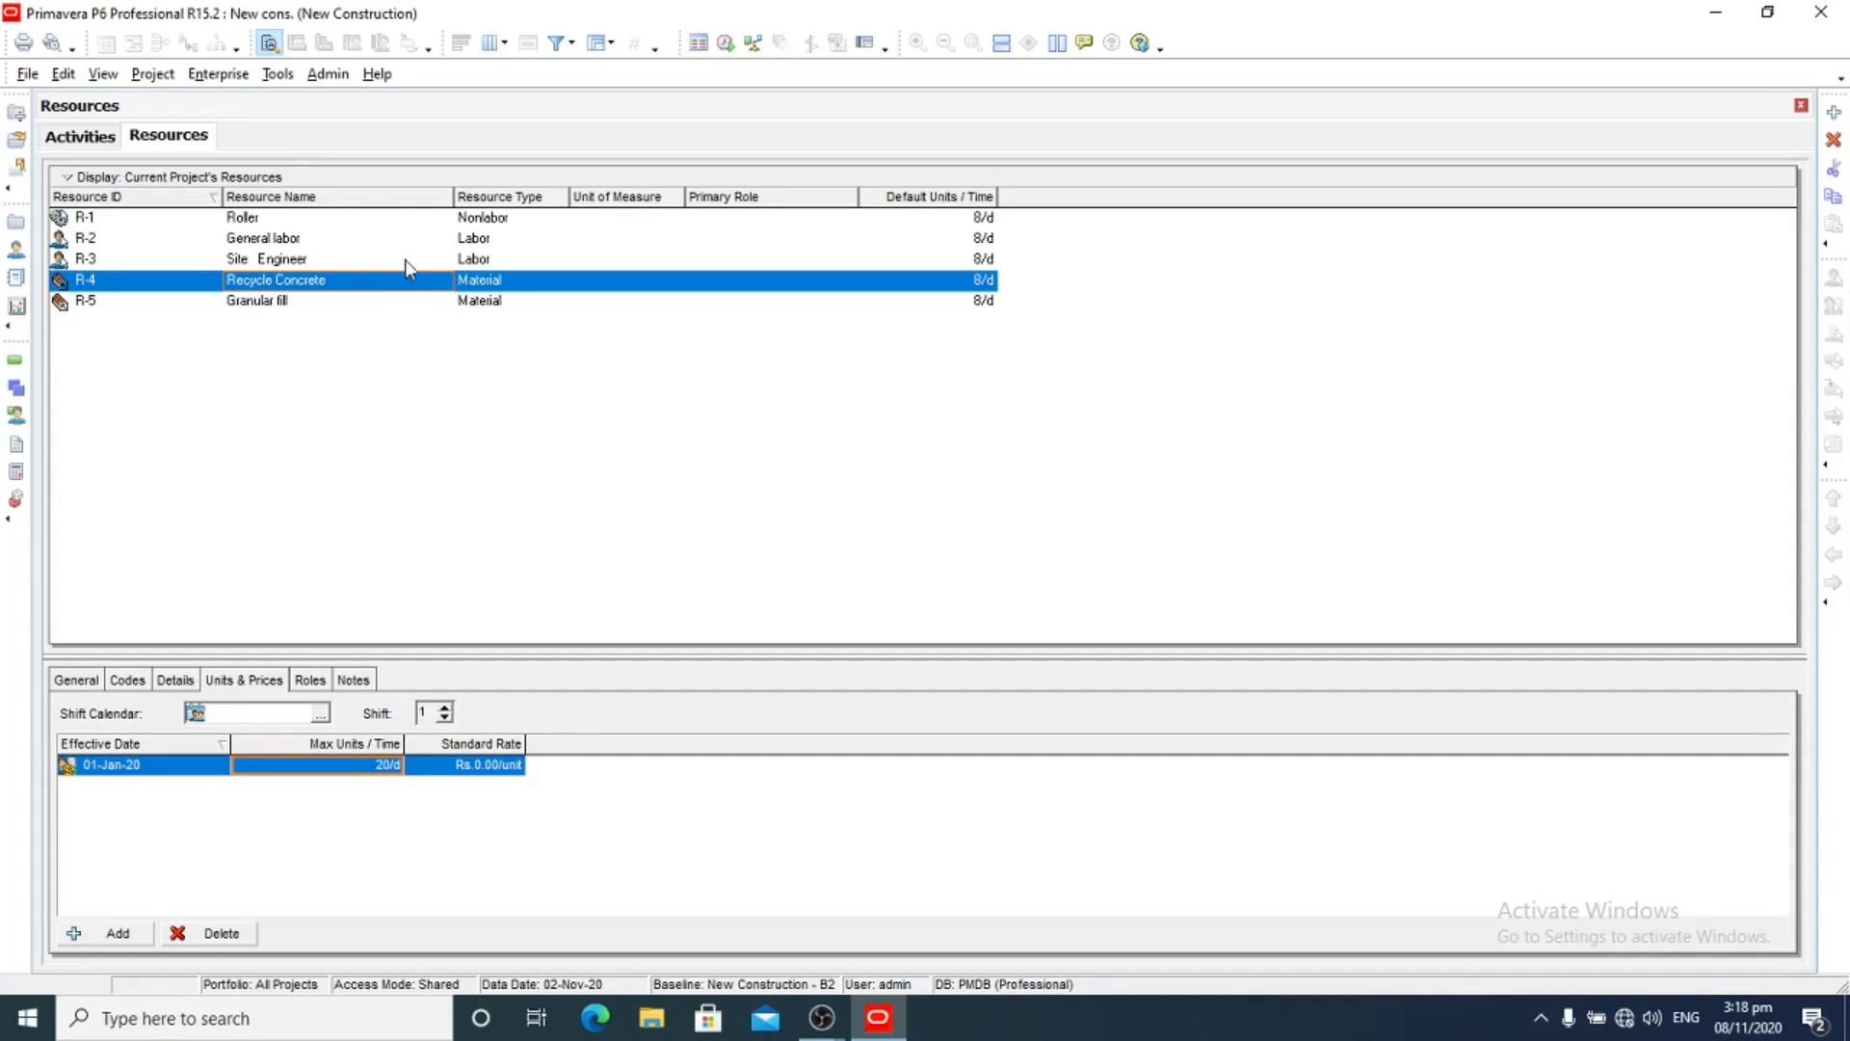
Set the Roller's Default Units / Time to 20/d
{"action": "left_click", "coordinate": [984, 218]}
{"action": "left_click", "coordinate": [984, 219]}
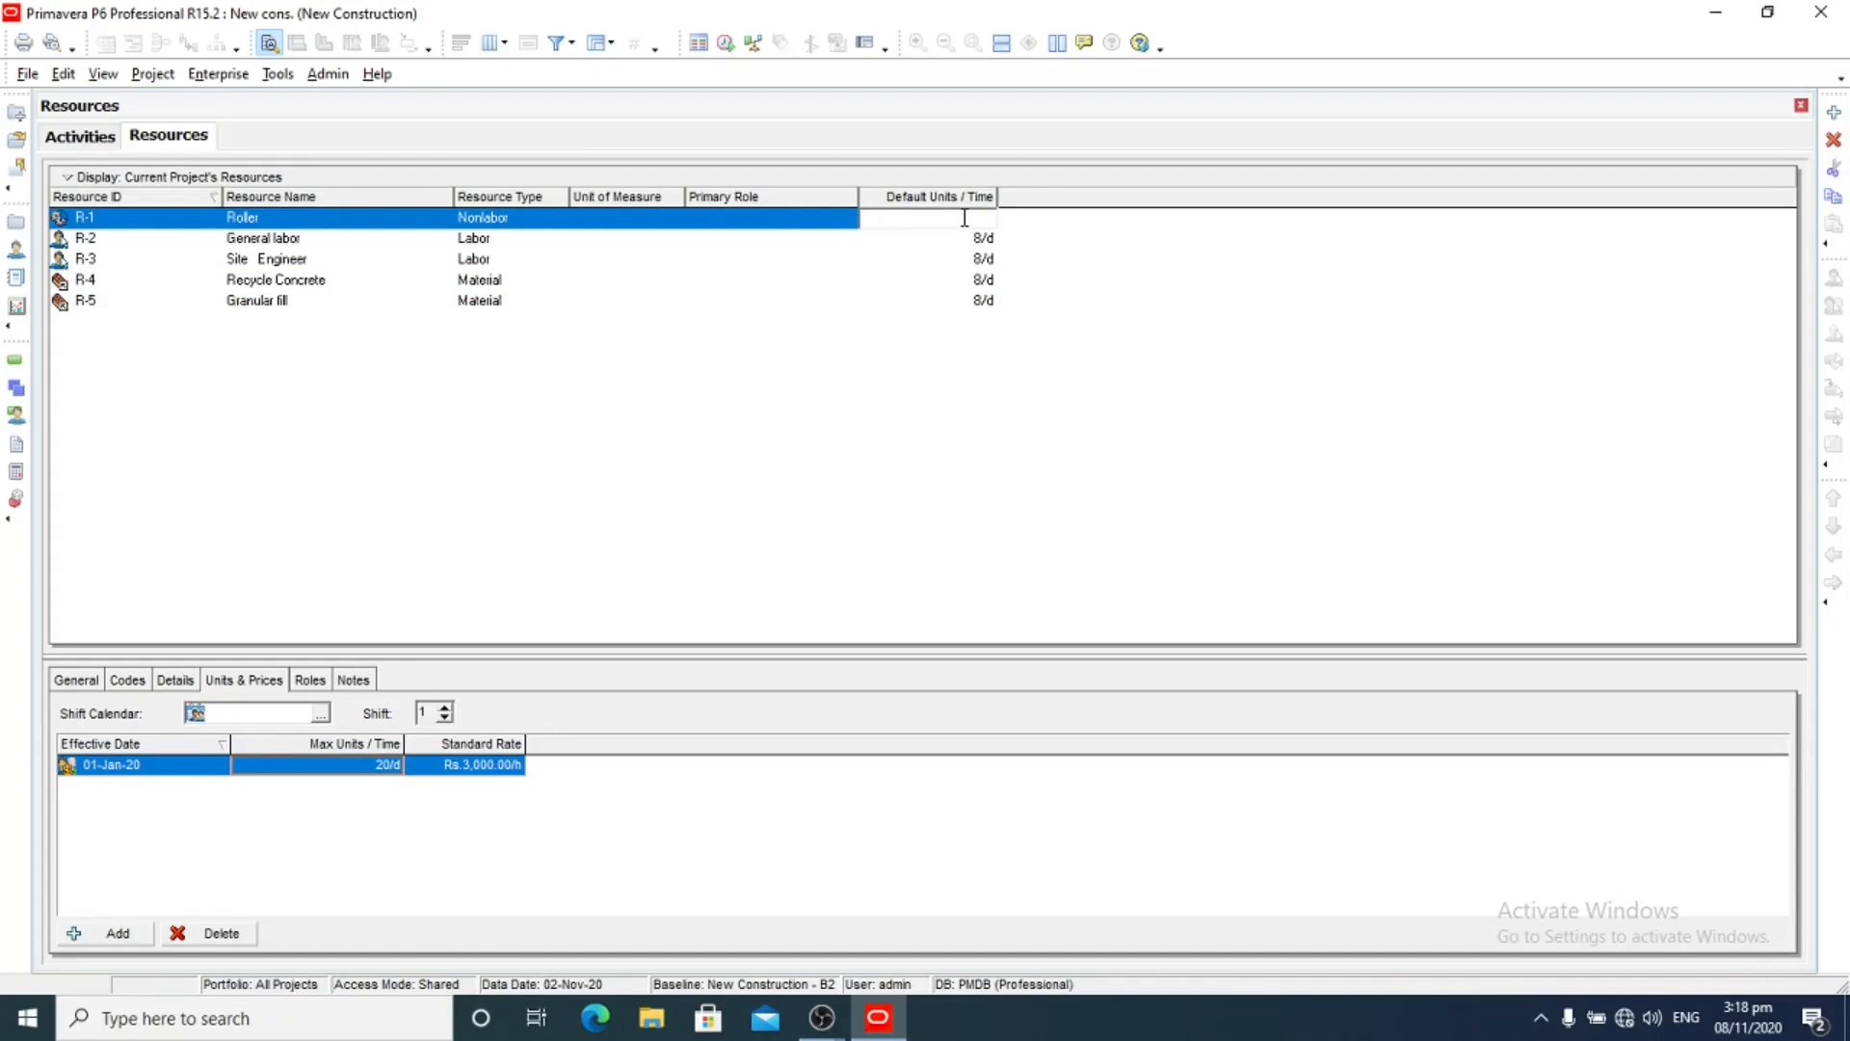
{"action": "type", "text": "20"}
{"action": "key", "text": "Return"}
Set General labor's Default Units / Time to 20/d
{"action": "left_click", "coordinate": [975, 258]}
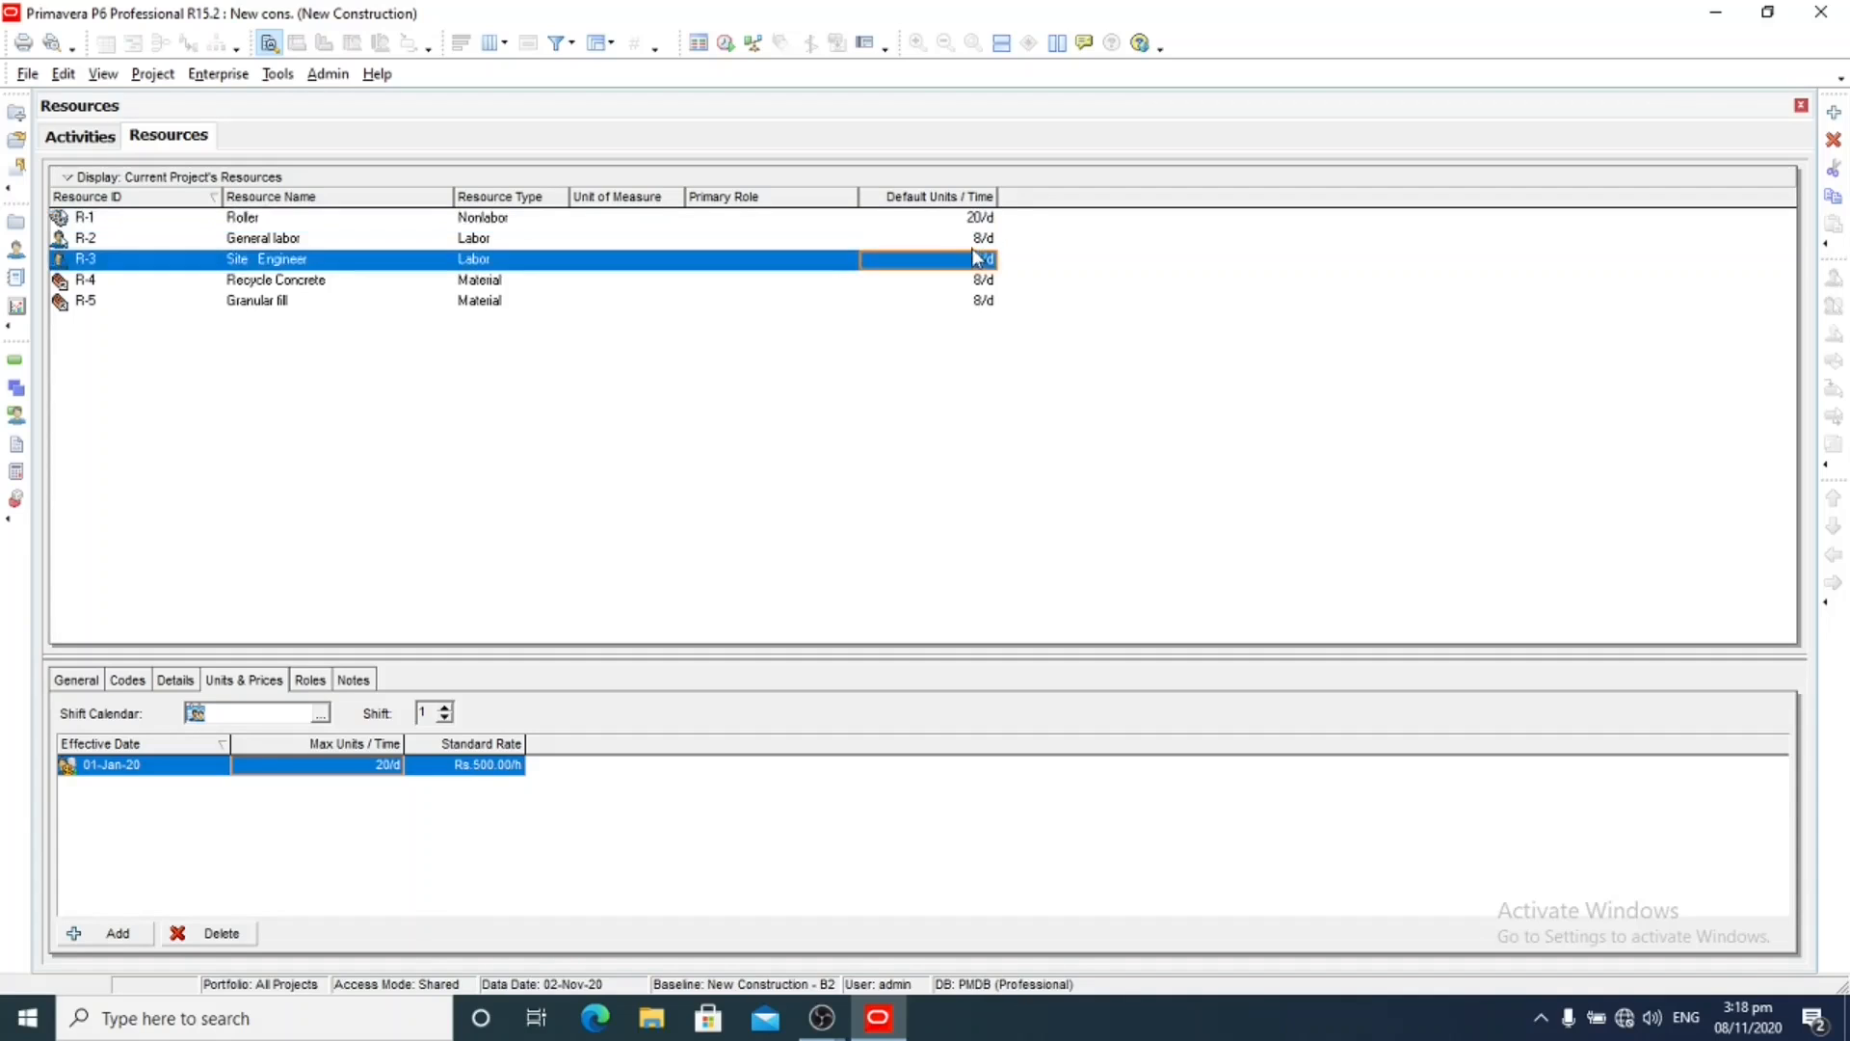
{"action": "left_click", "coordinate": [979, 240]}
{"action": "left_click", "coordinate": [982, 248]}
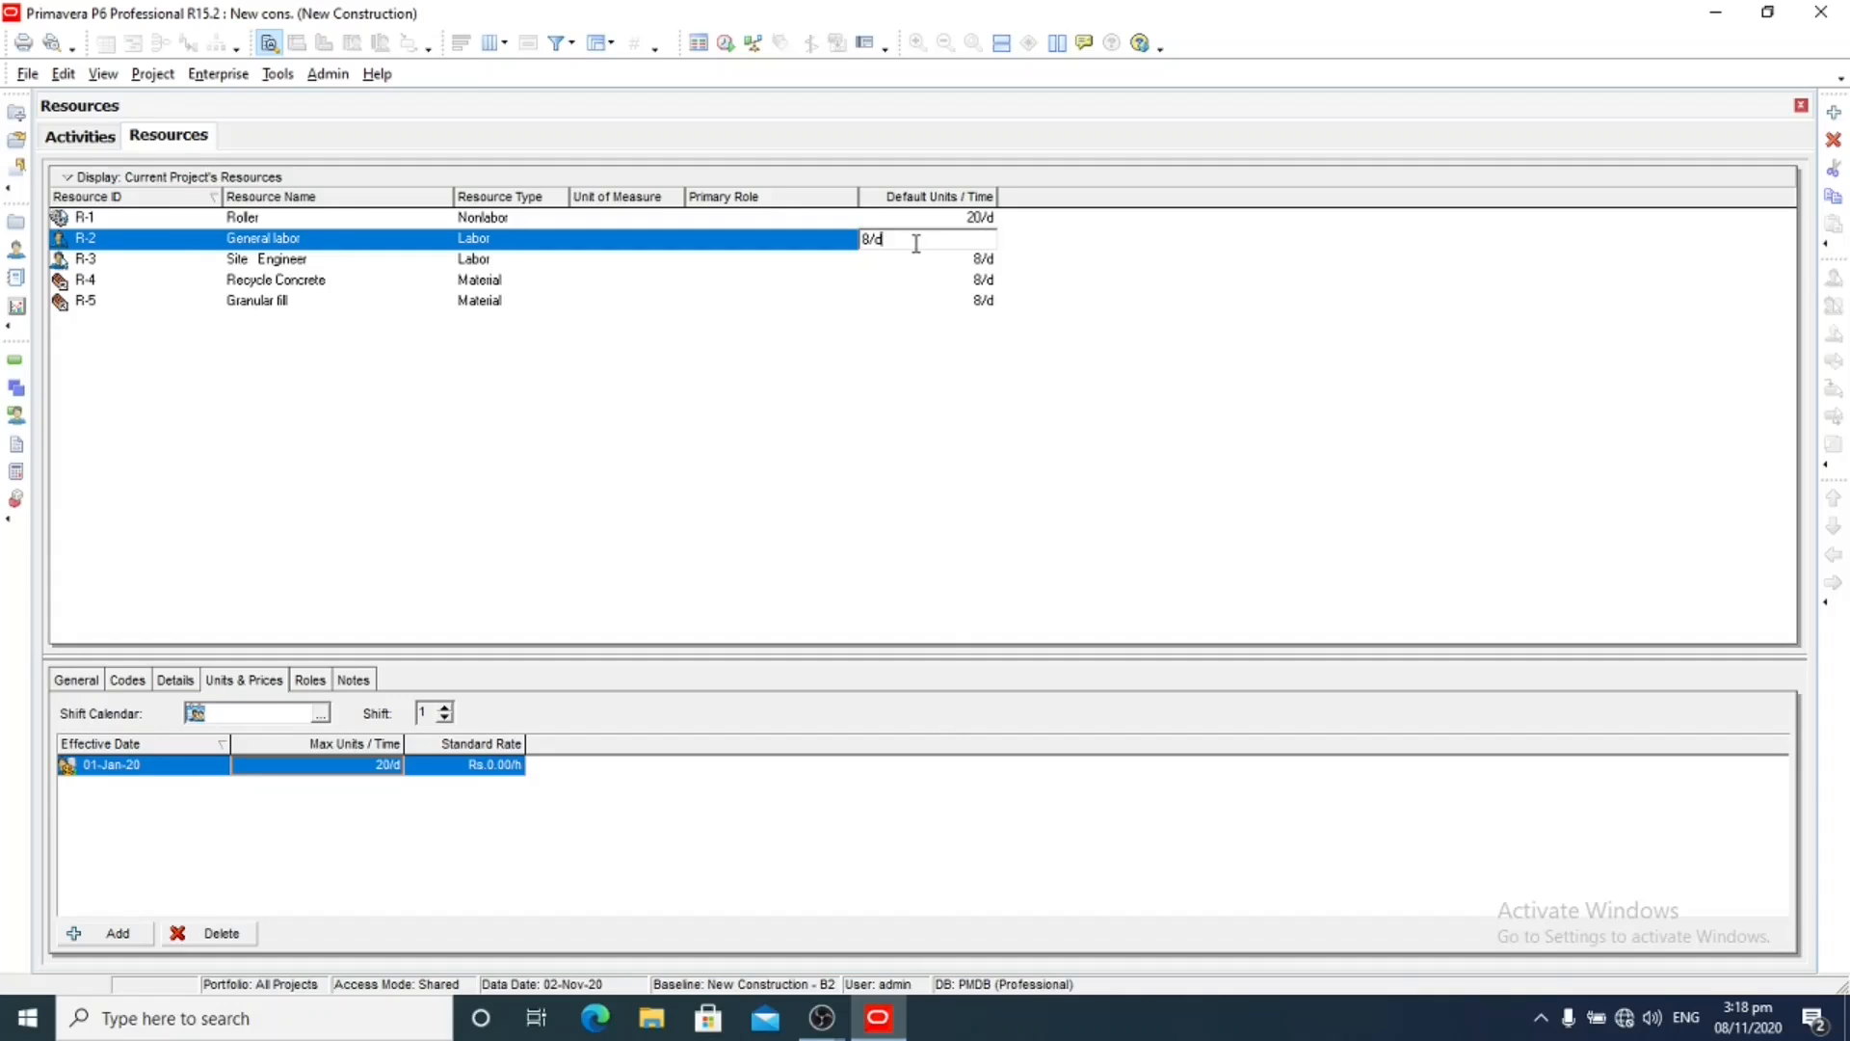
{"action": "type", "text": "20"}
{"action": "key", "text": "Return"}
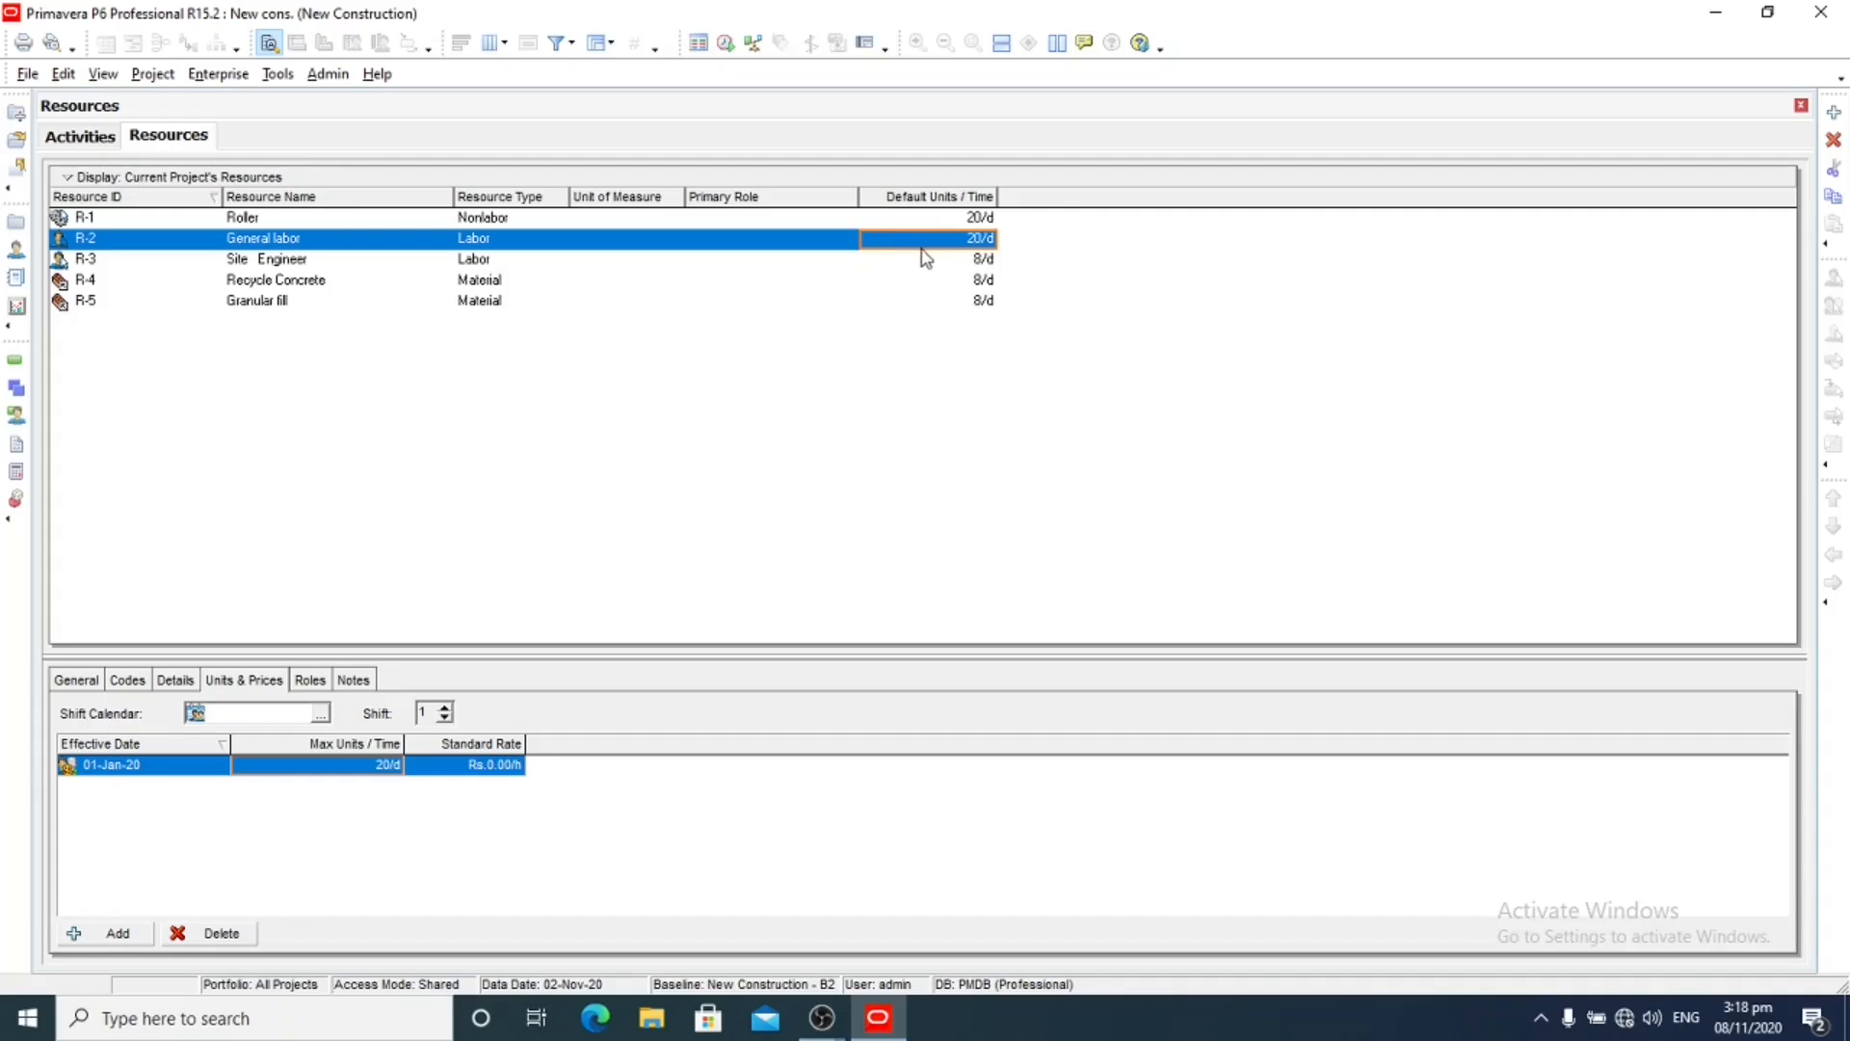
Set the Site Engineer's Default Units / Time to 20/d
{"action": "left_click", "coordinate": [925, 258]}
{"action": "left_click", "coordinate": [923, 255]}
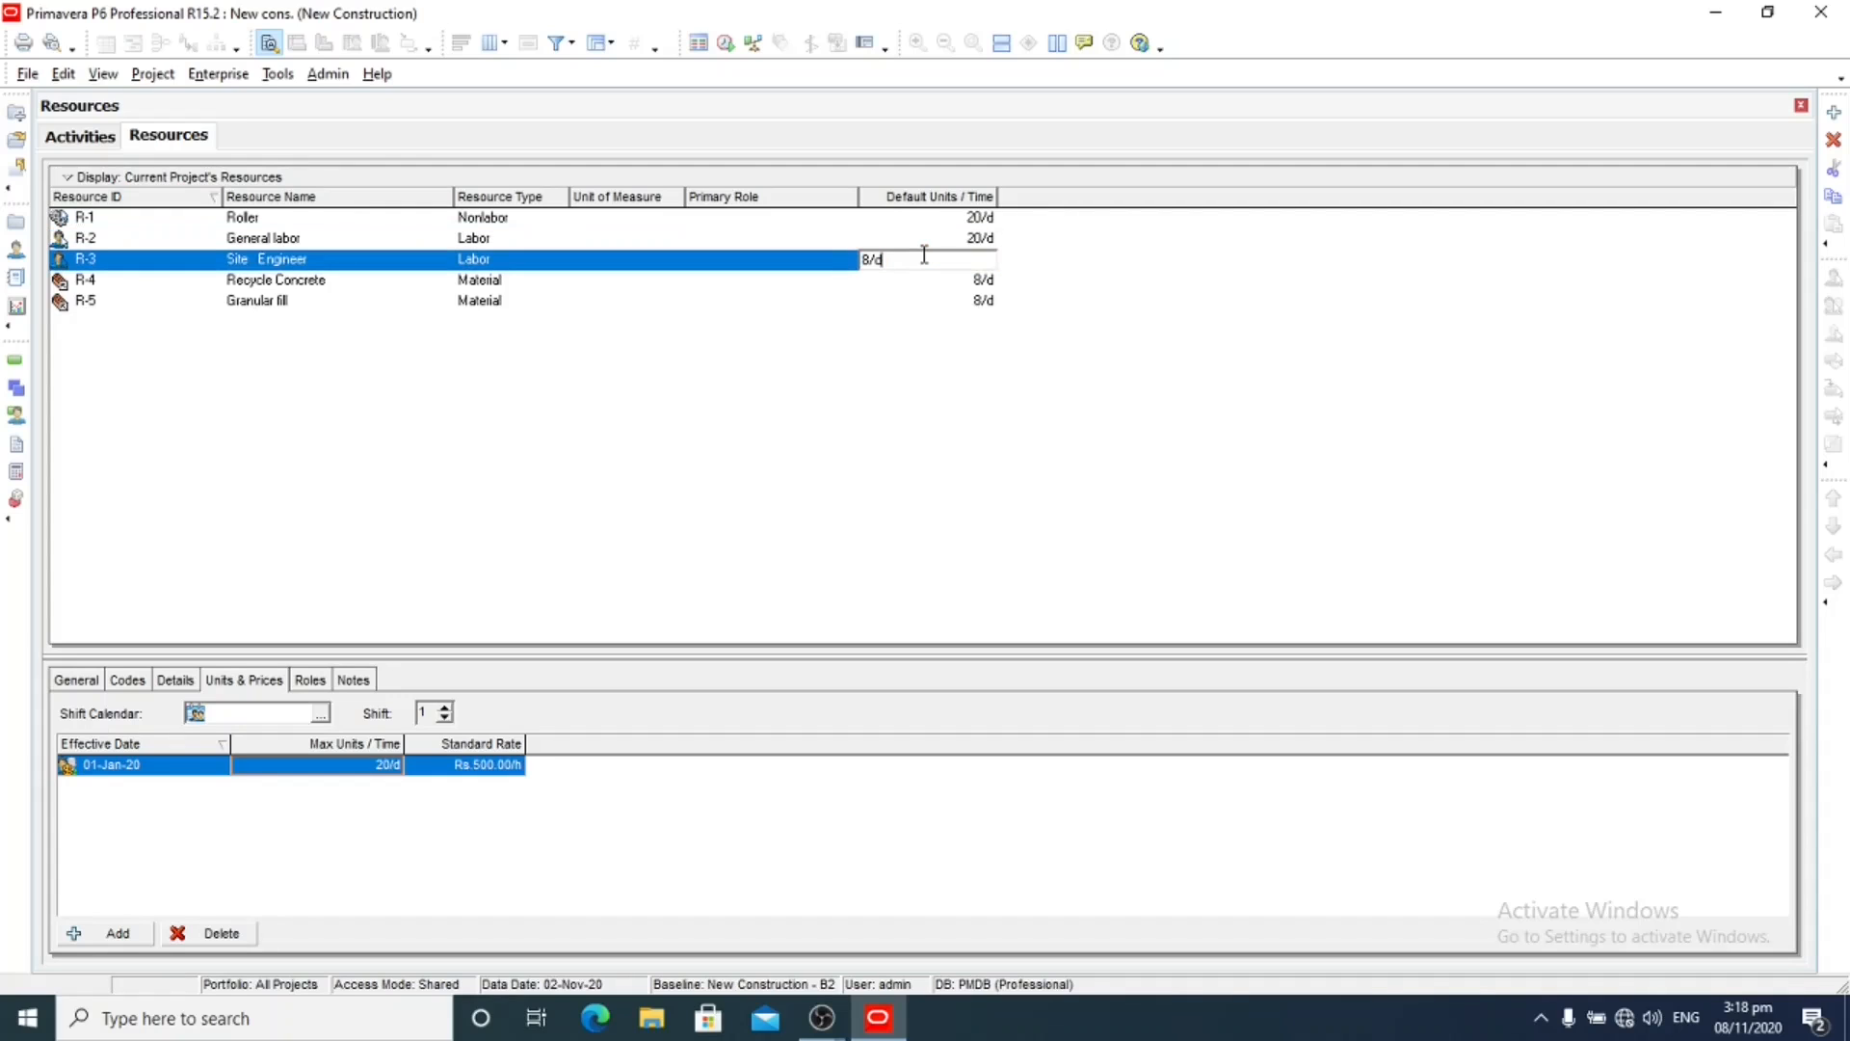
{"action": "key", "text": "BackSpace"}
{"action": "key", "text": "BackSpace"}
{"action": "type", "text": "20"}
{"action": "key", "text": "Return"}
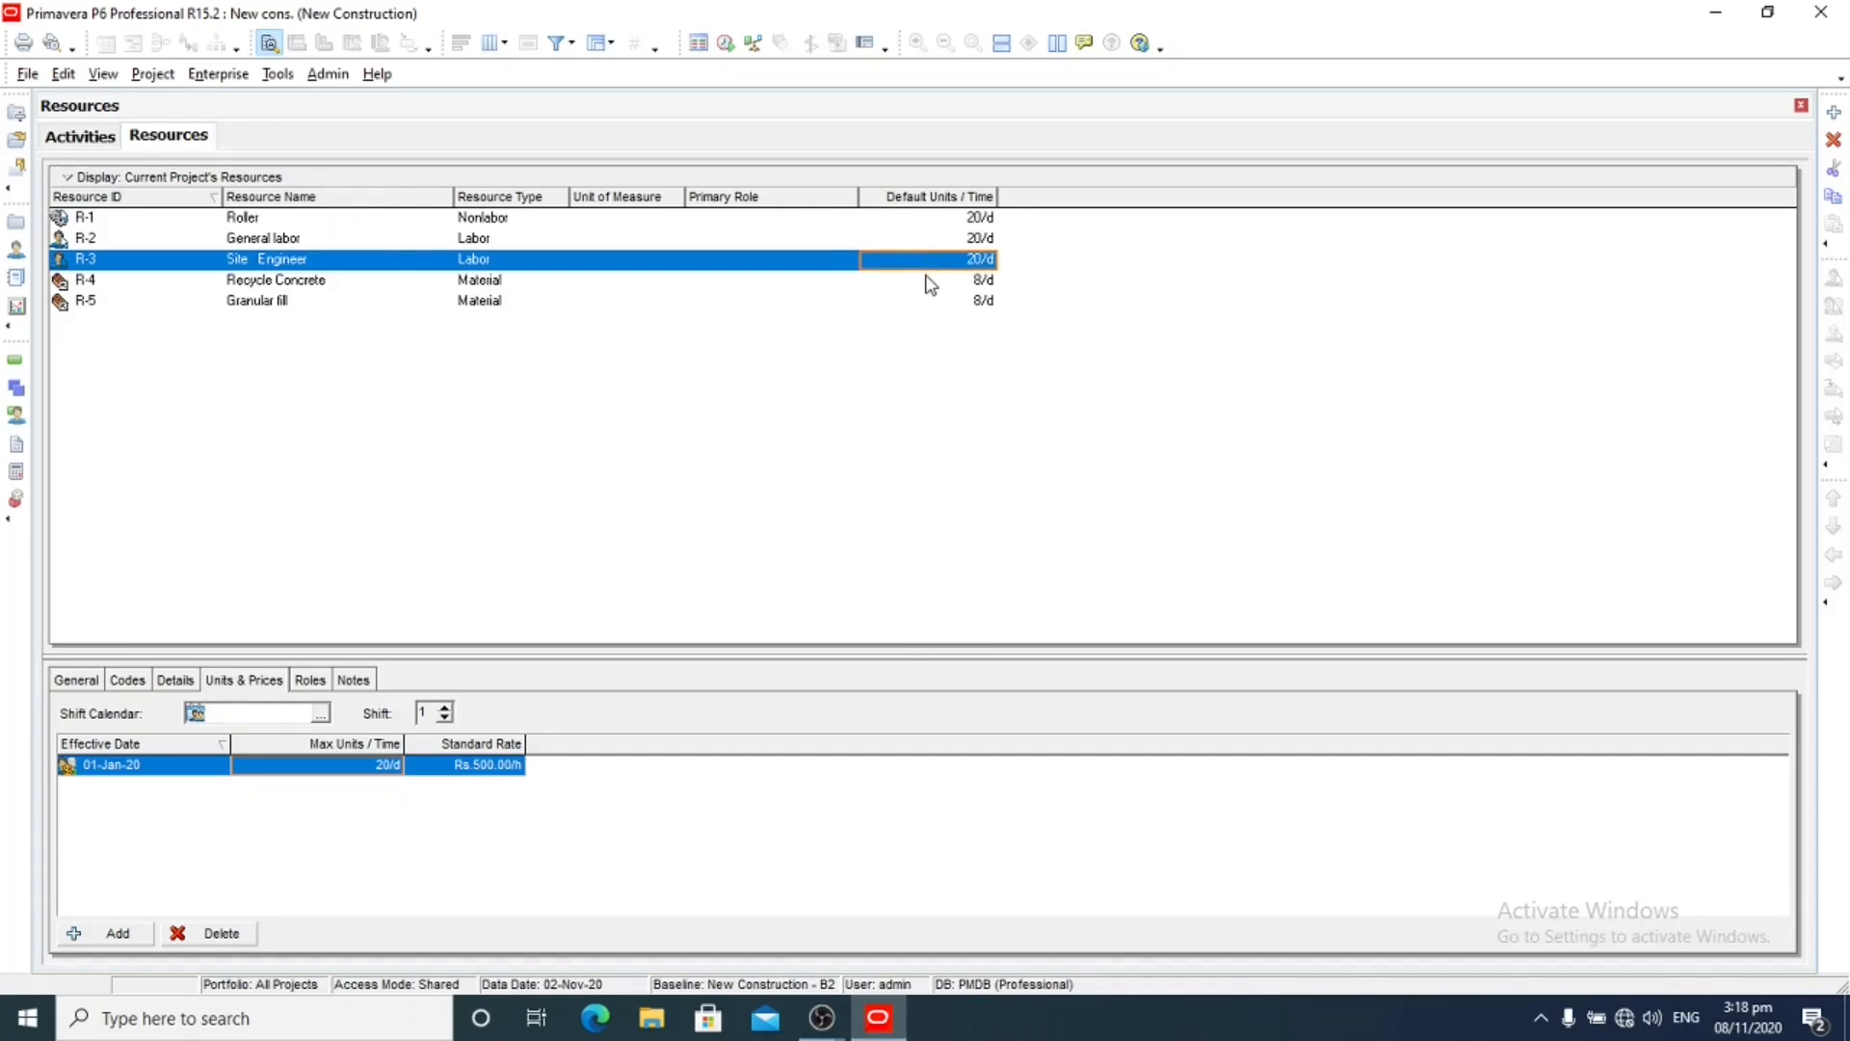
Set Recycle Concrete's Default Units / Time to 20/d
{"action": "left_click", "coordinate": [927, 279]}
{"action": "left_click", "coordinate": [928, 278]}
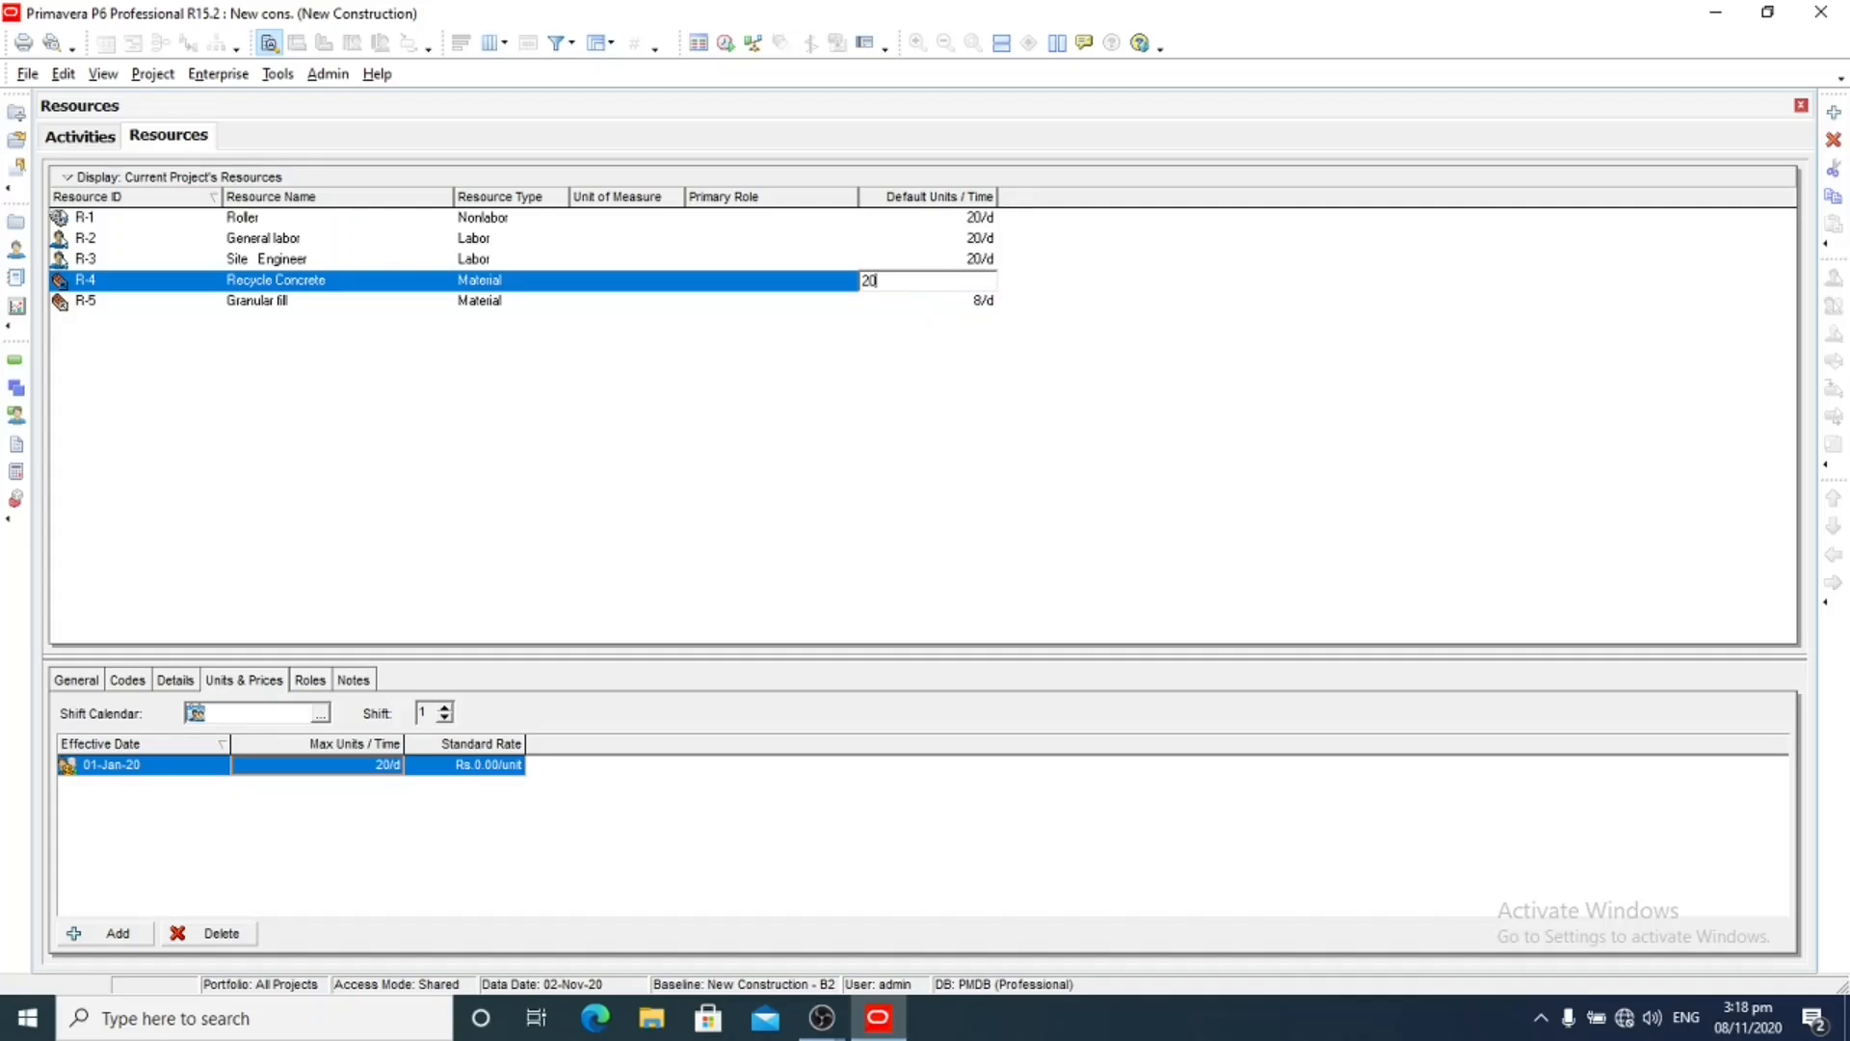
{"action": "key", "text": "Return"}
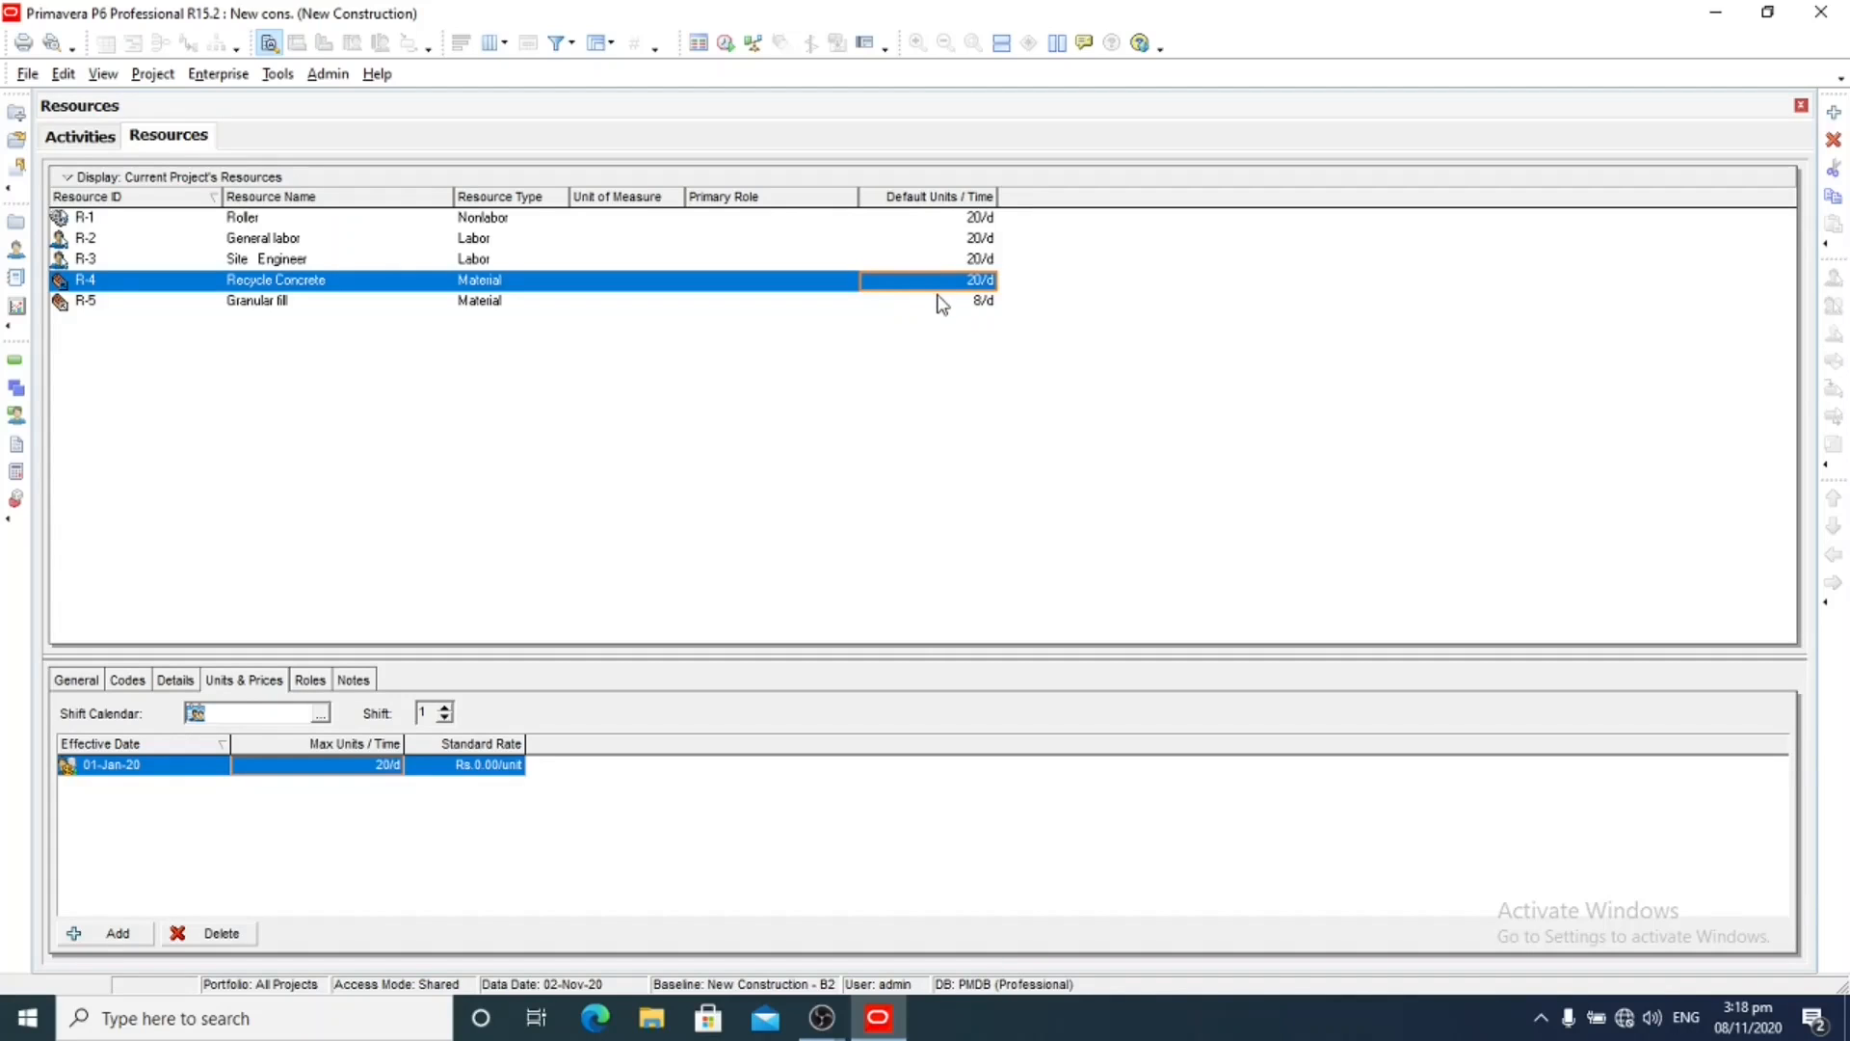
Set Granular fill's Default Units / Time to 20/d and display its general details
{"action": "left_click", "coordinate": [942, 300]}
{"action": "left_click", "coordinate": [940, 303]}
{"action": "key", "text": "BackSpace"}
{"action": "type", "text": "2"}
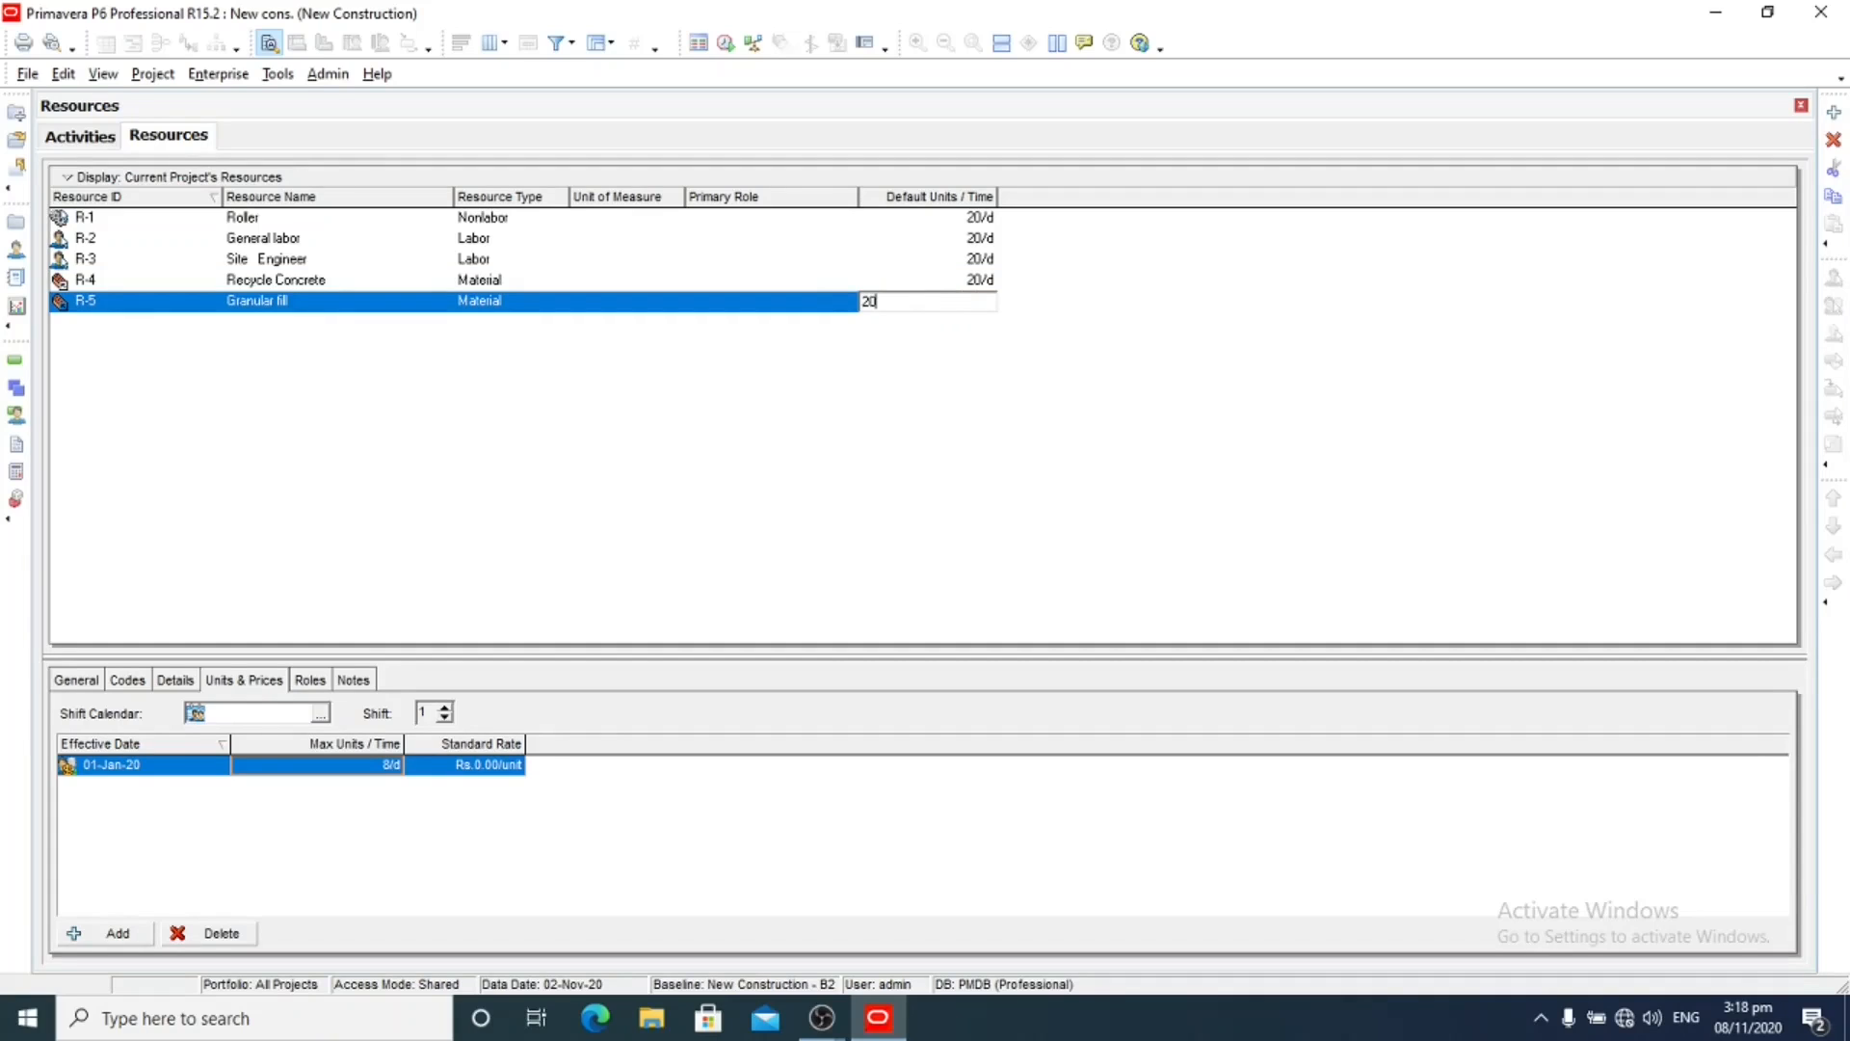
{"action": "type", "text": "0"}
{"action": "key", "text": "Return"}
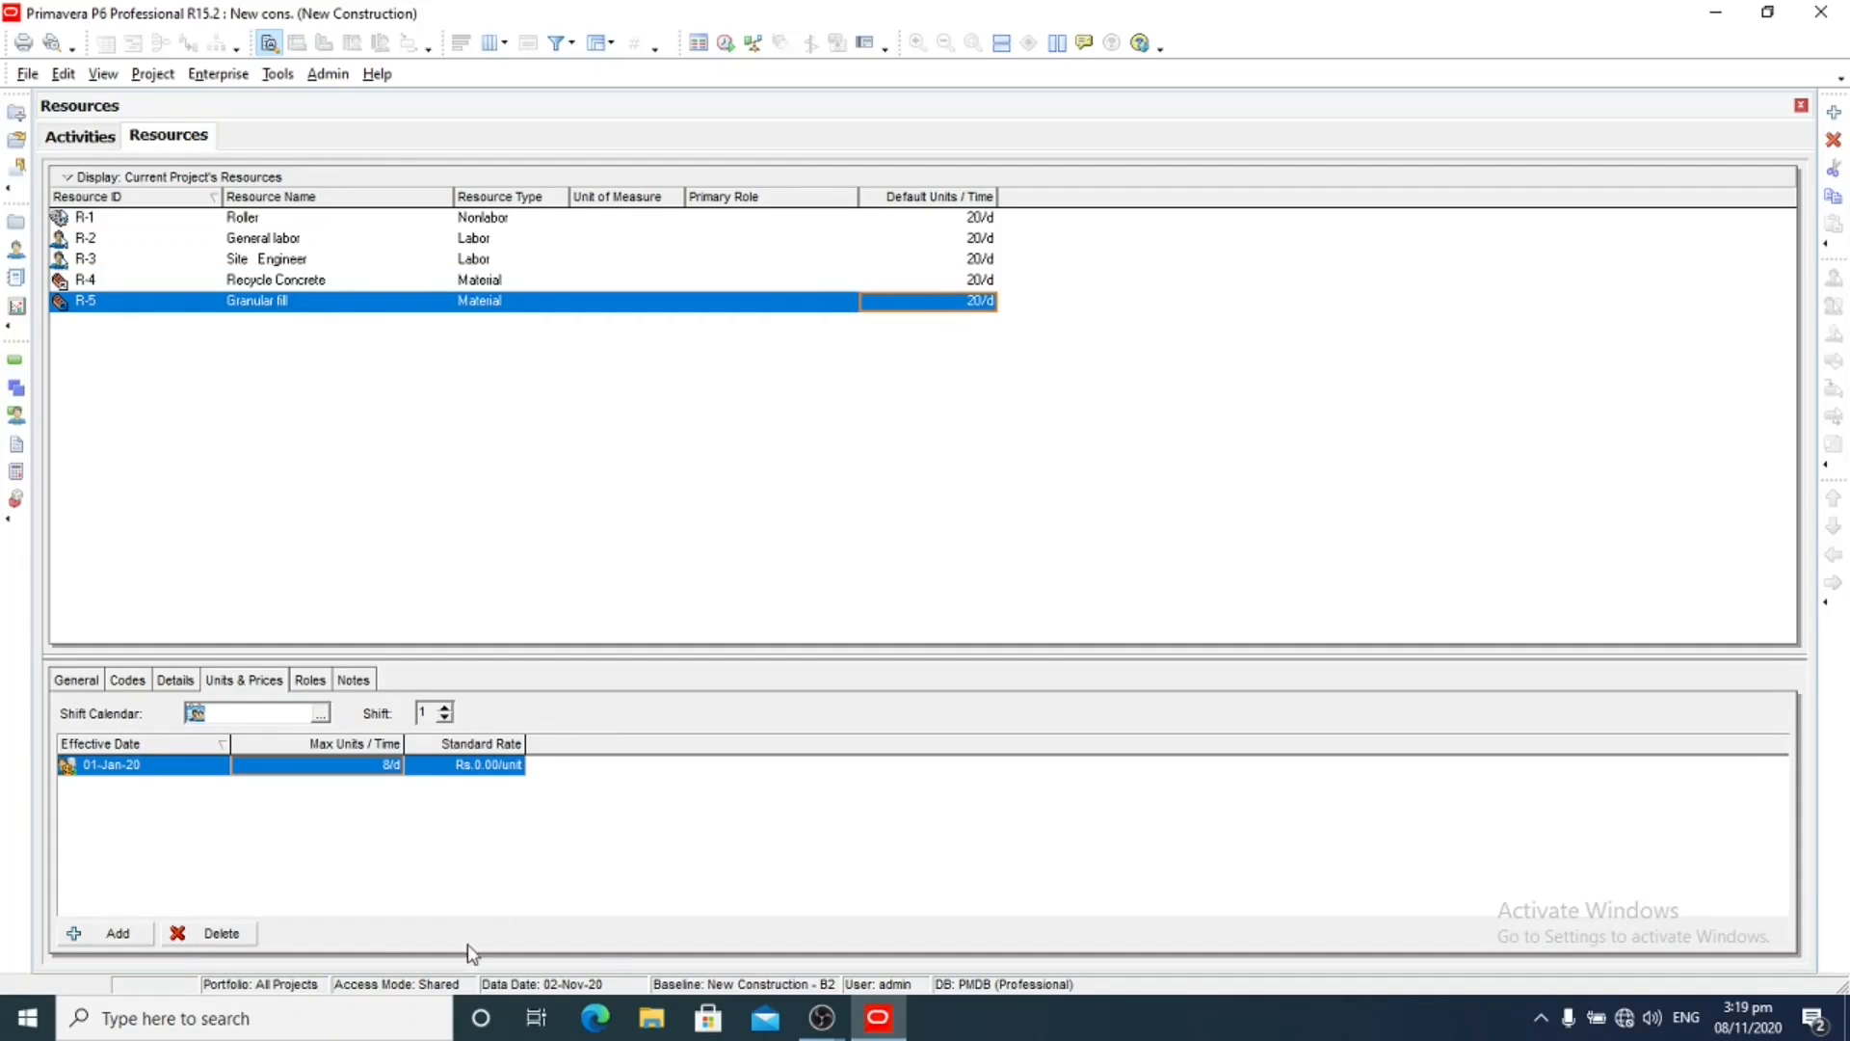
{"action": "left_click", "coordinate": [64, 681]}
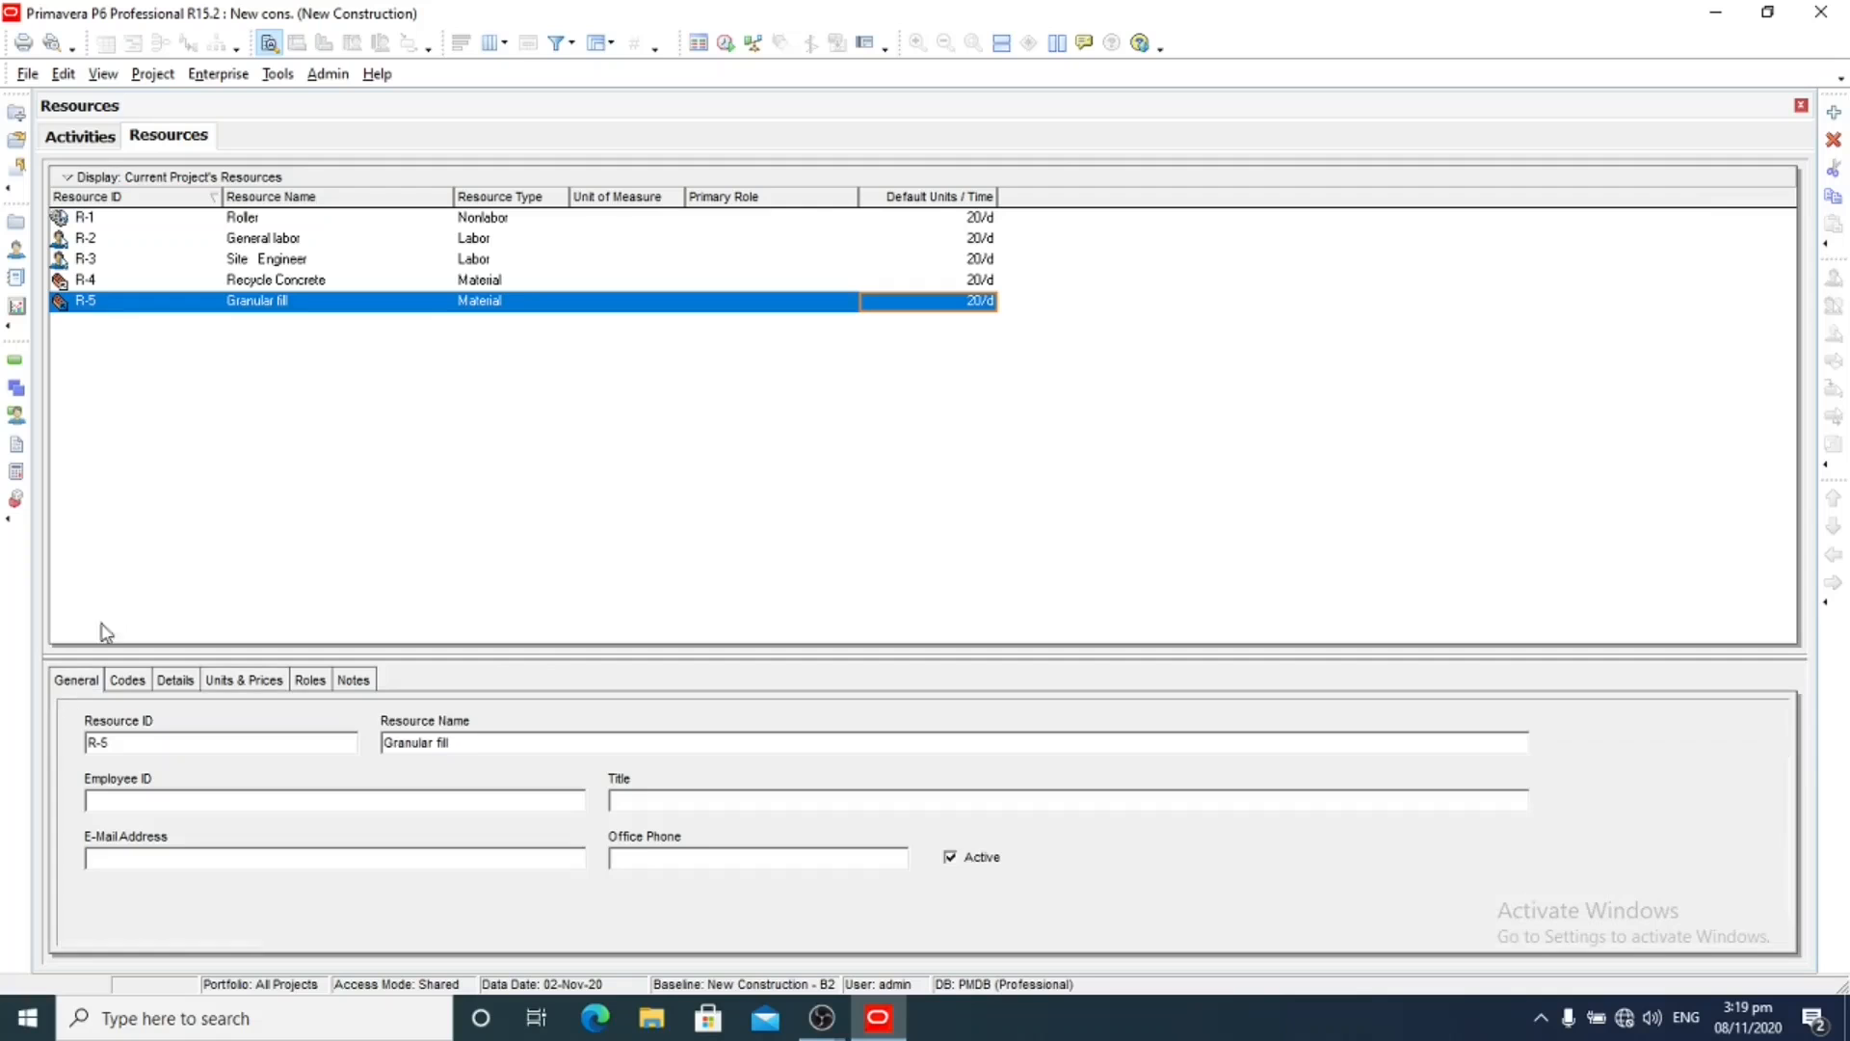